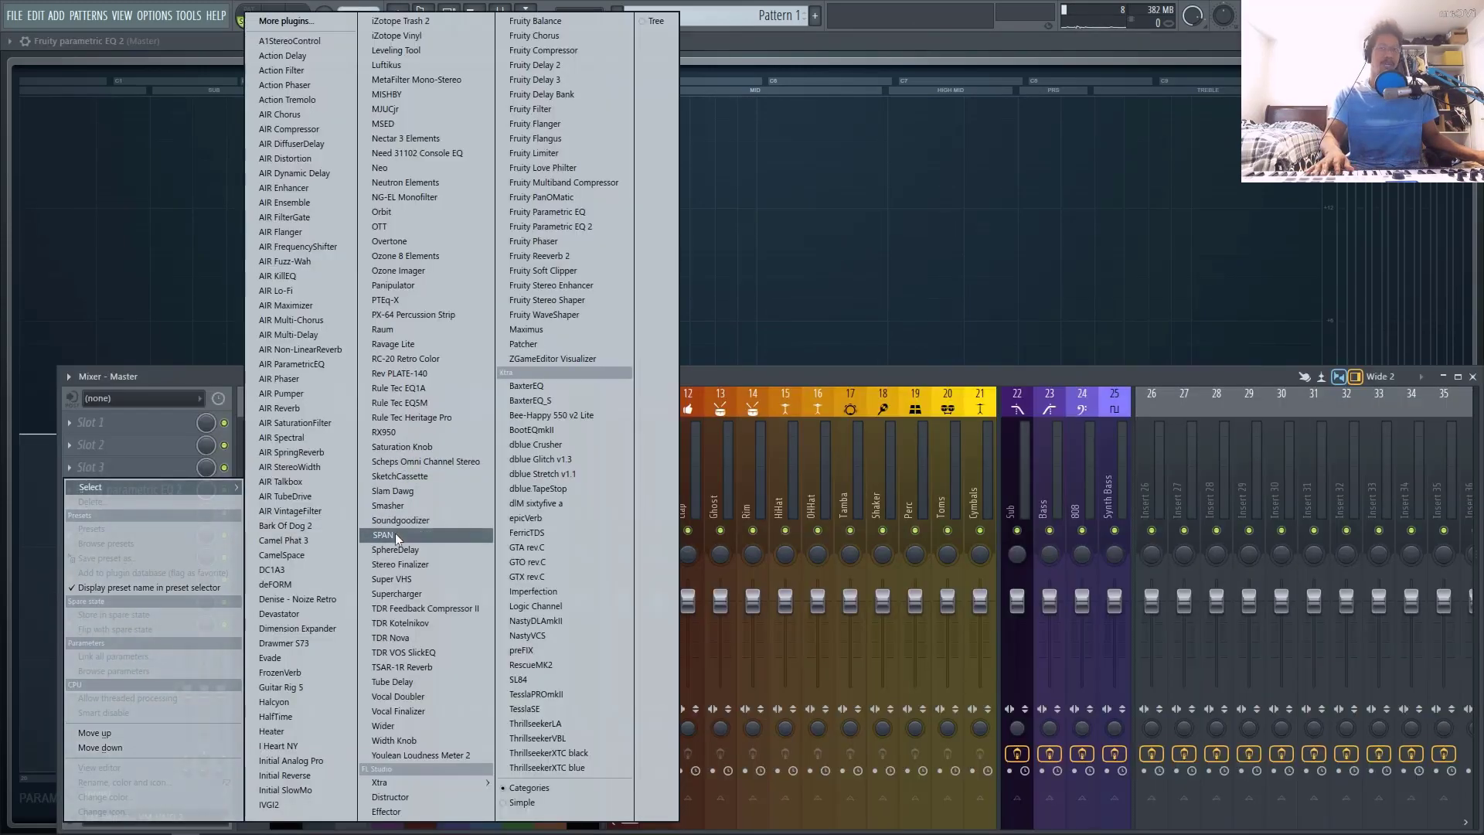
Step: Load SPAN into the master's empty effect slot and open its analyser window
left_click(395, 534)
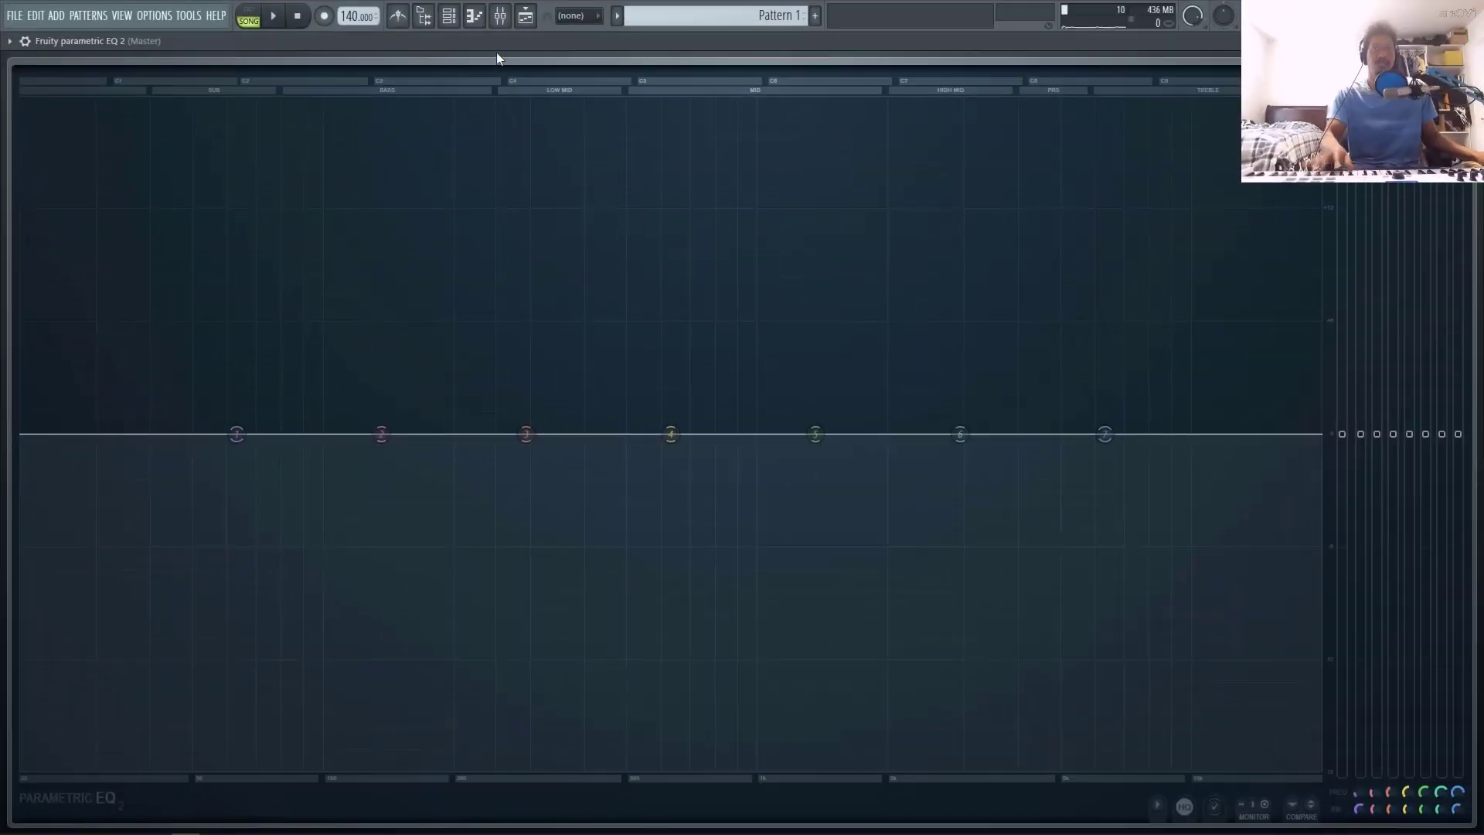
left_click(503, 19)
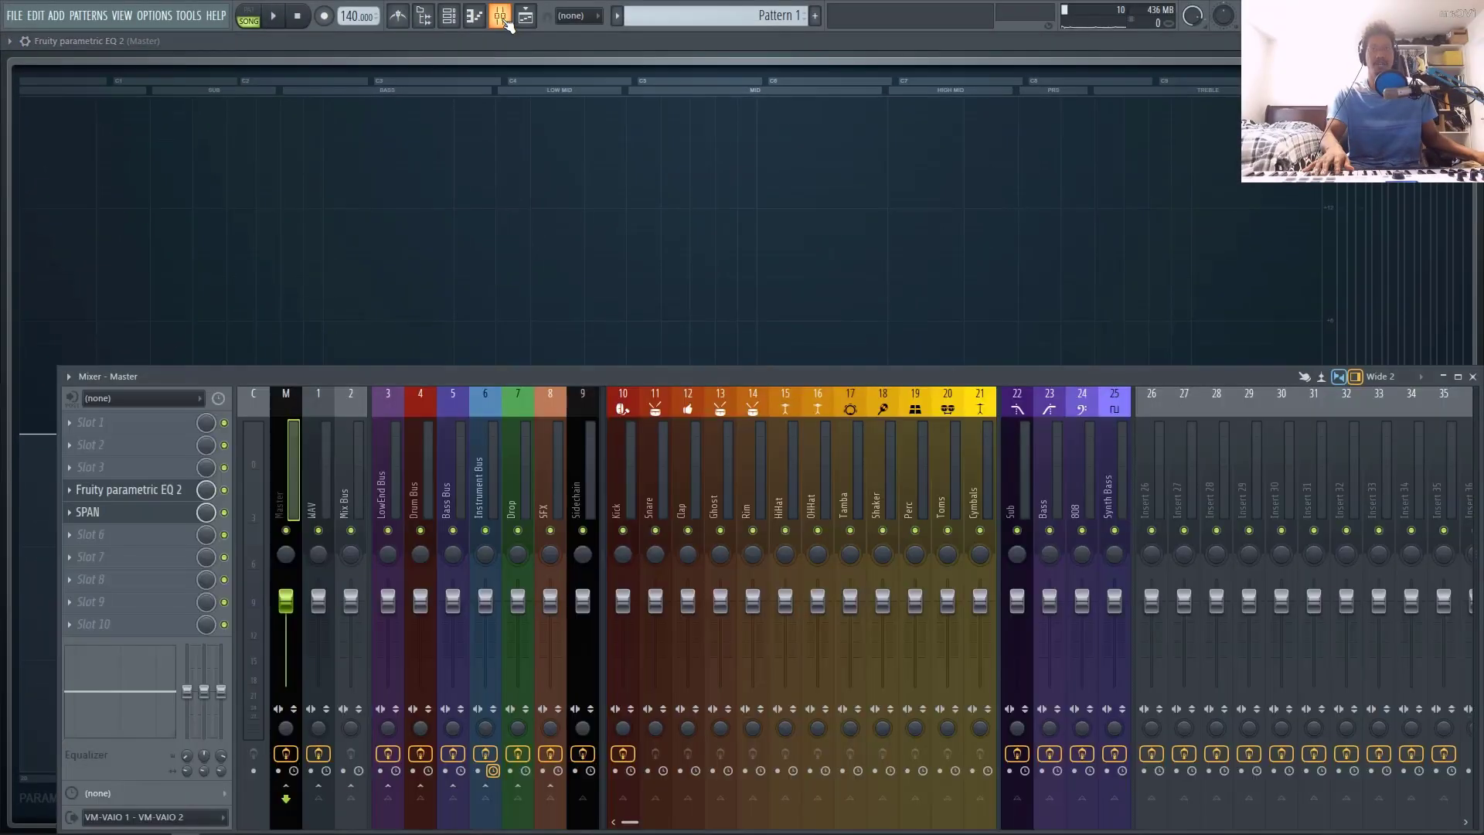
key("F9")
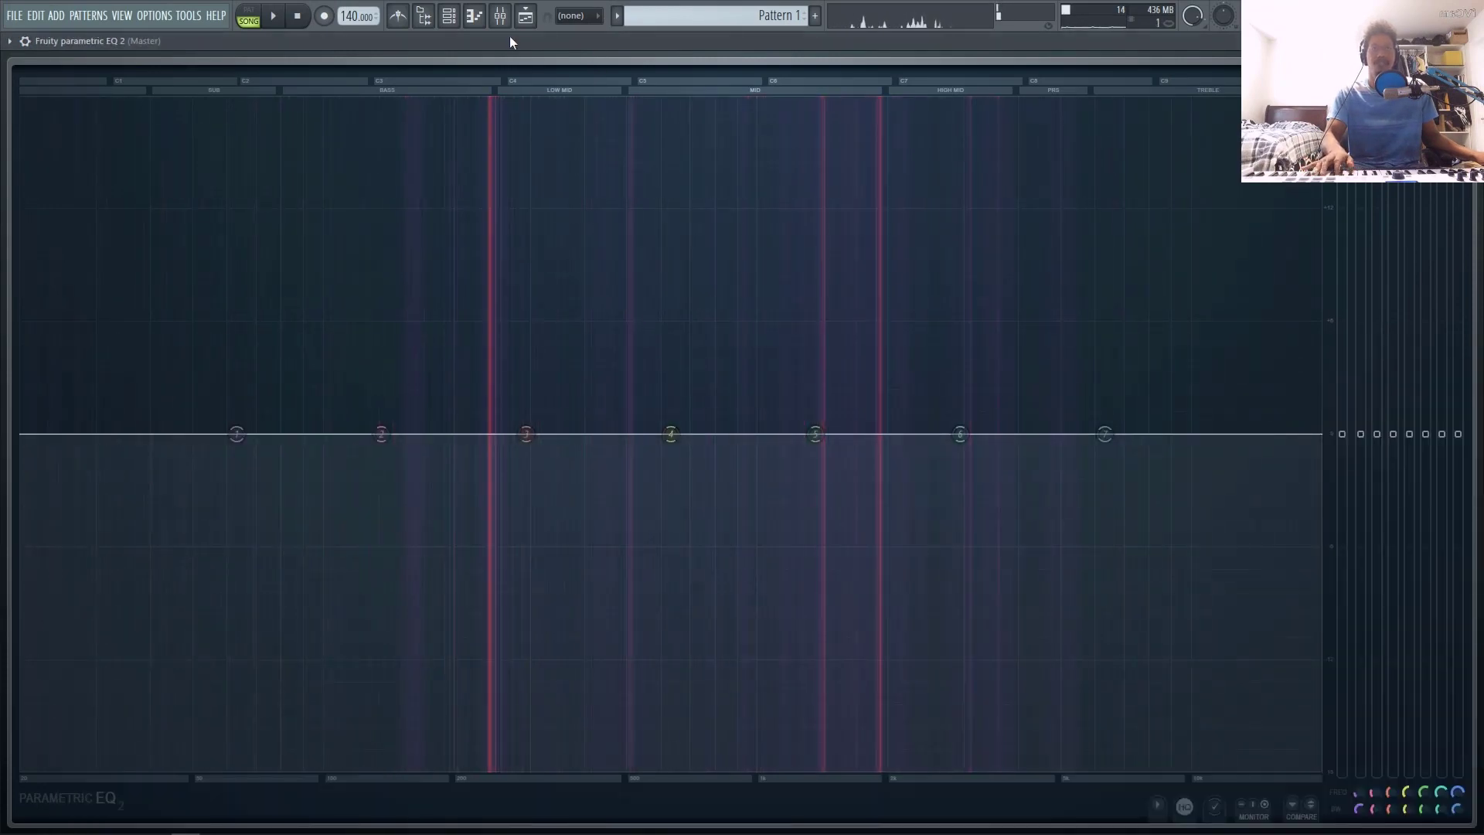
left_click(500, 16)
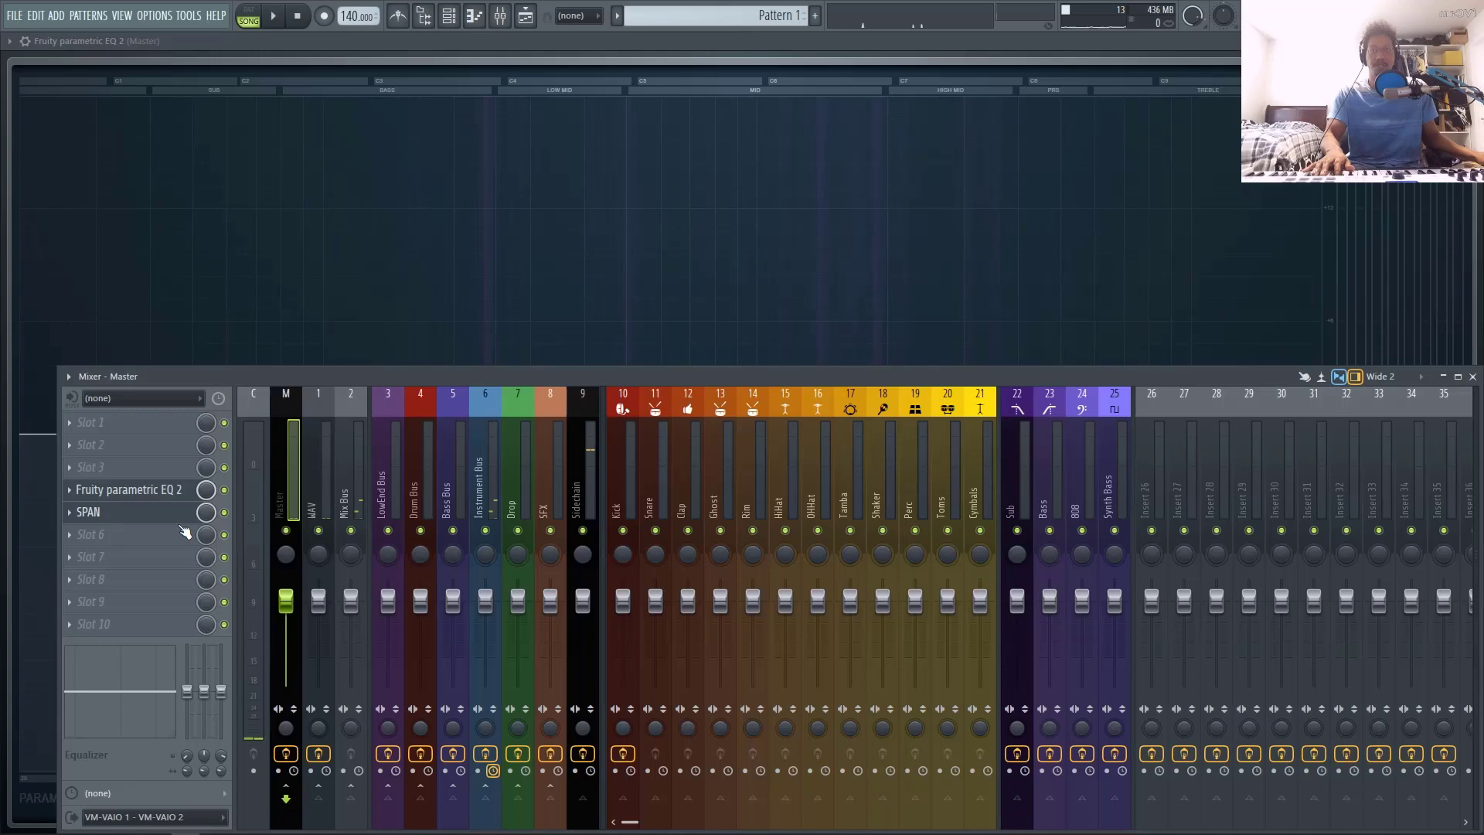
left_click(129, 511)
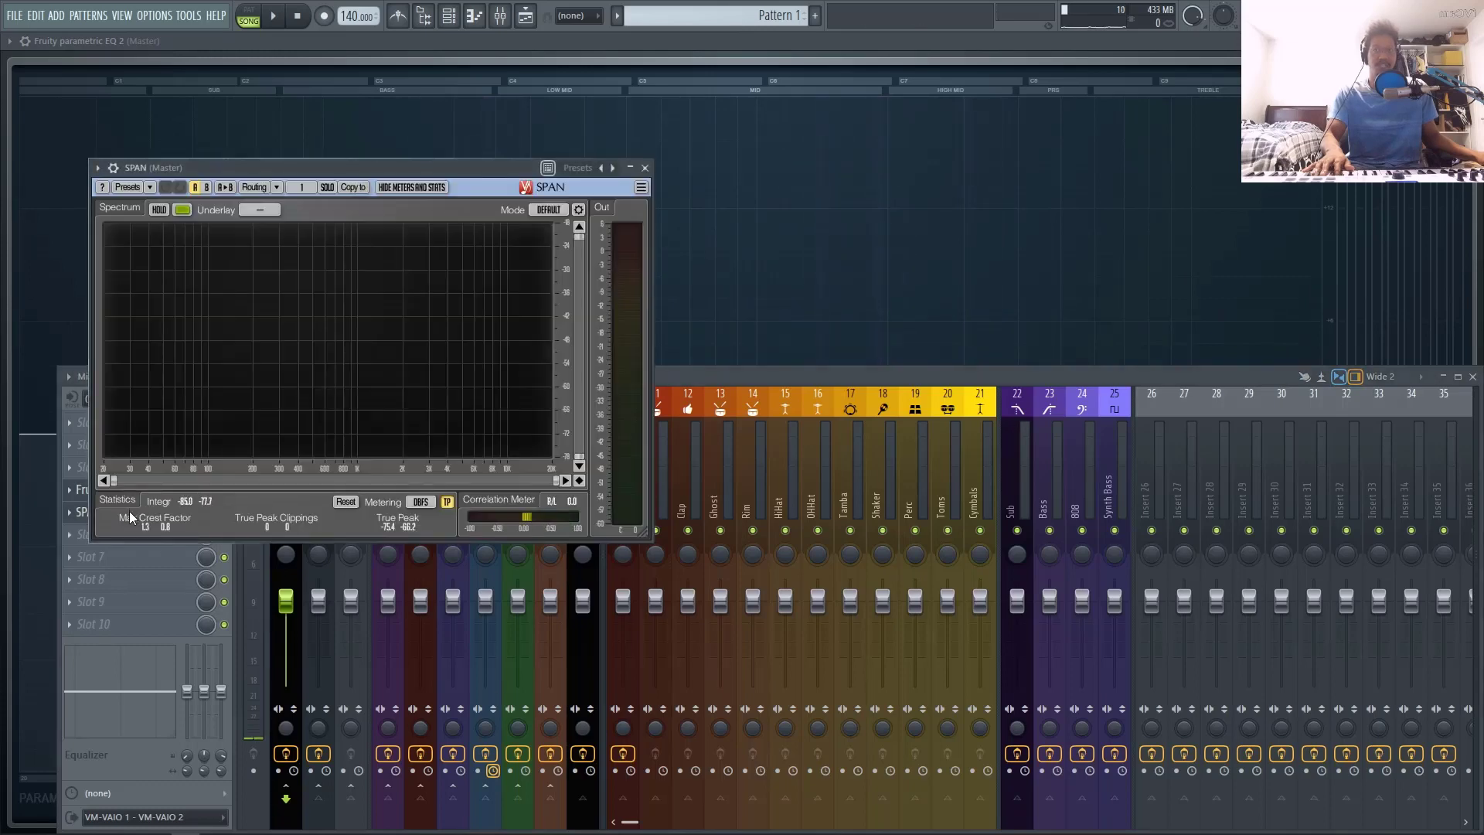
Step: Freeze SPAN's spectrum readout with HOLD
left_click(159, 210)
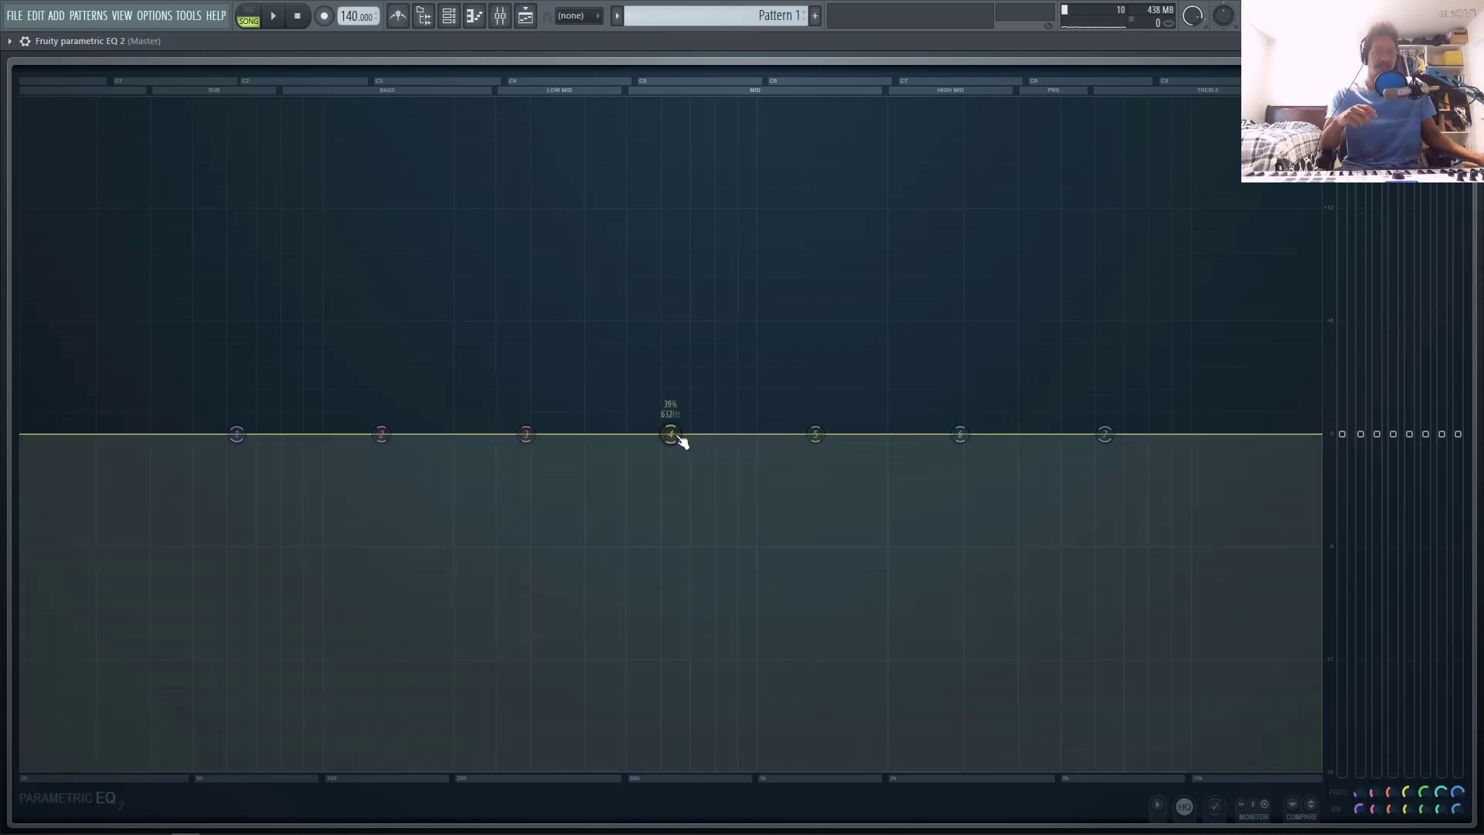
left_click_drag(677, 438, 667, 202)
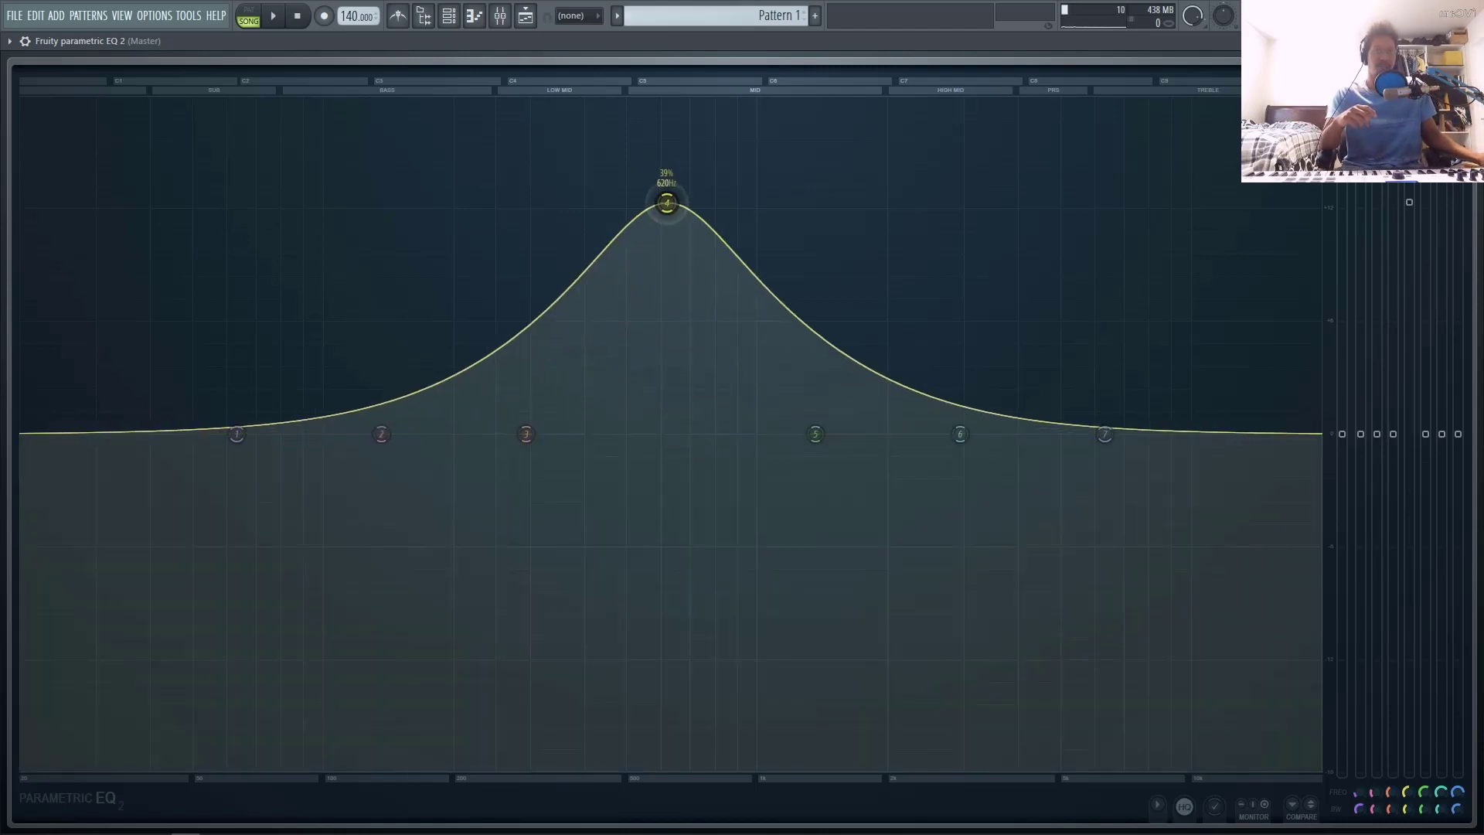
right_click(665, 204)
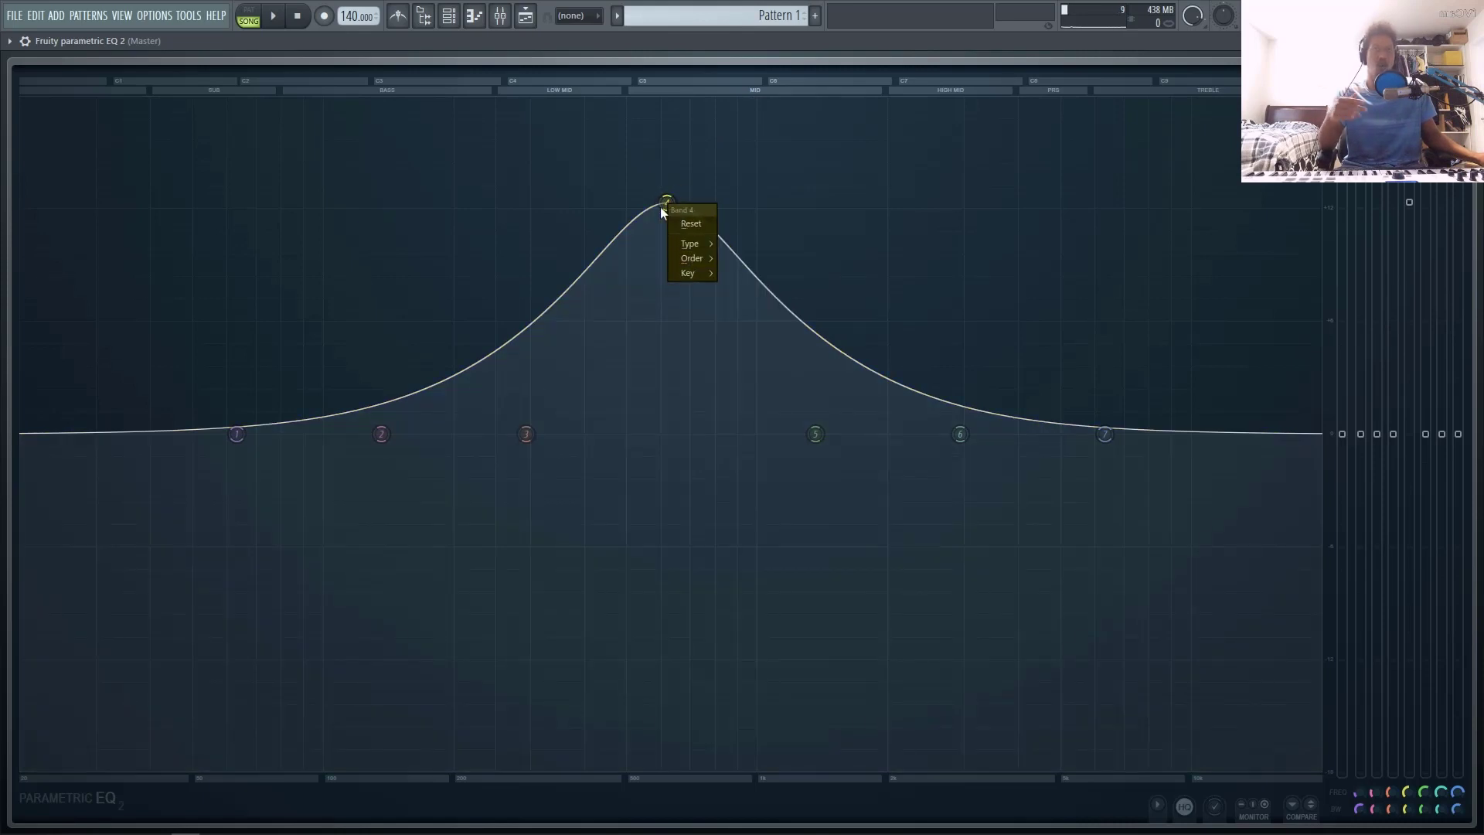
left_click(691, 223)
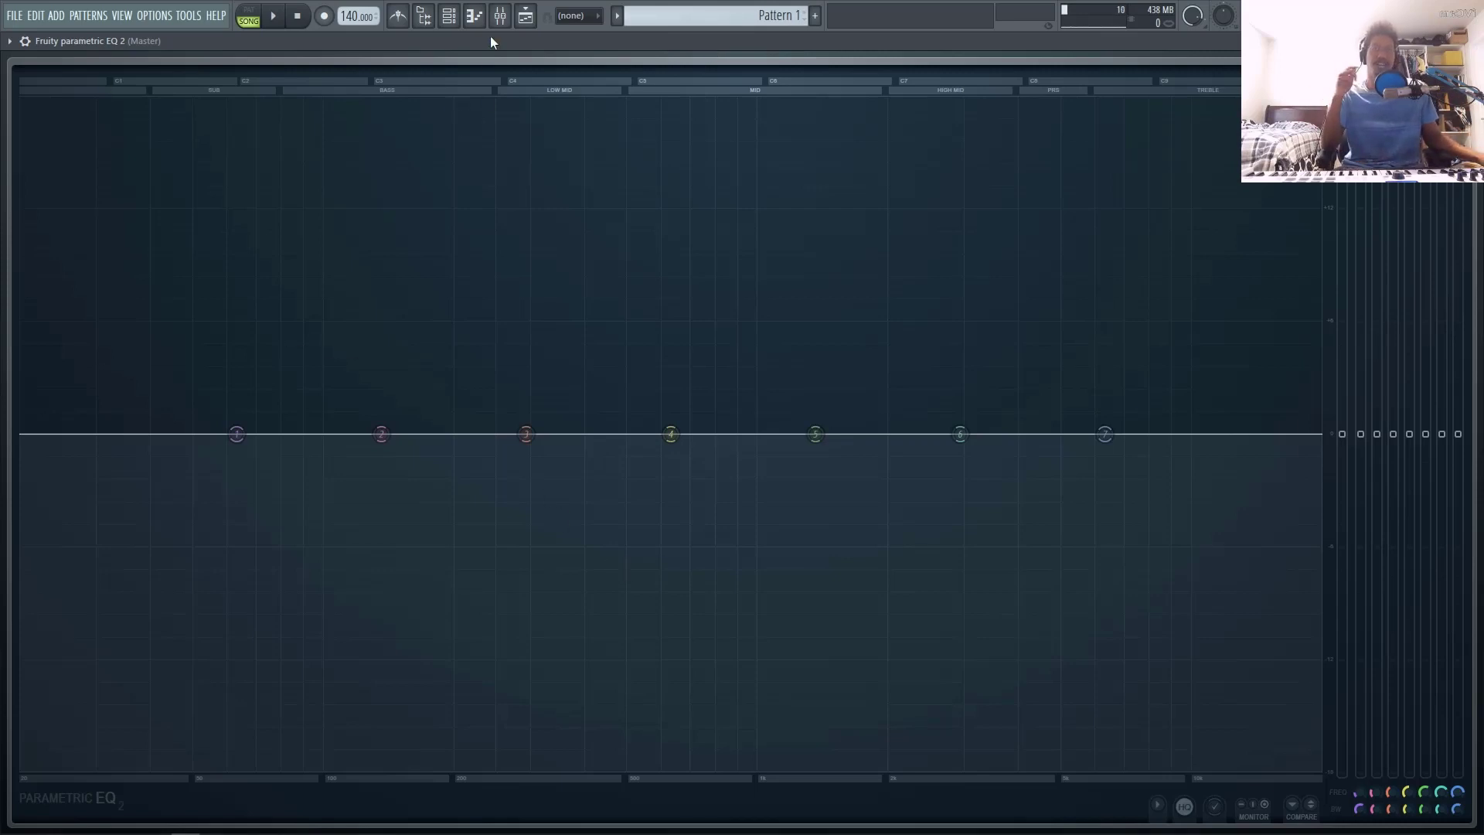
Step: Replace SPAN in the master's insert slot with TDR Nova
left_click(499, 17)
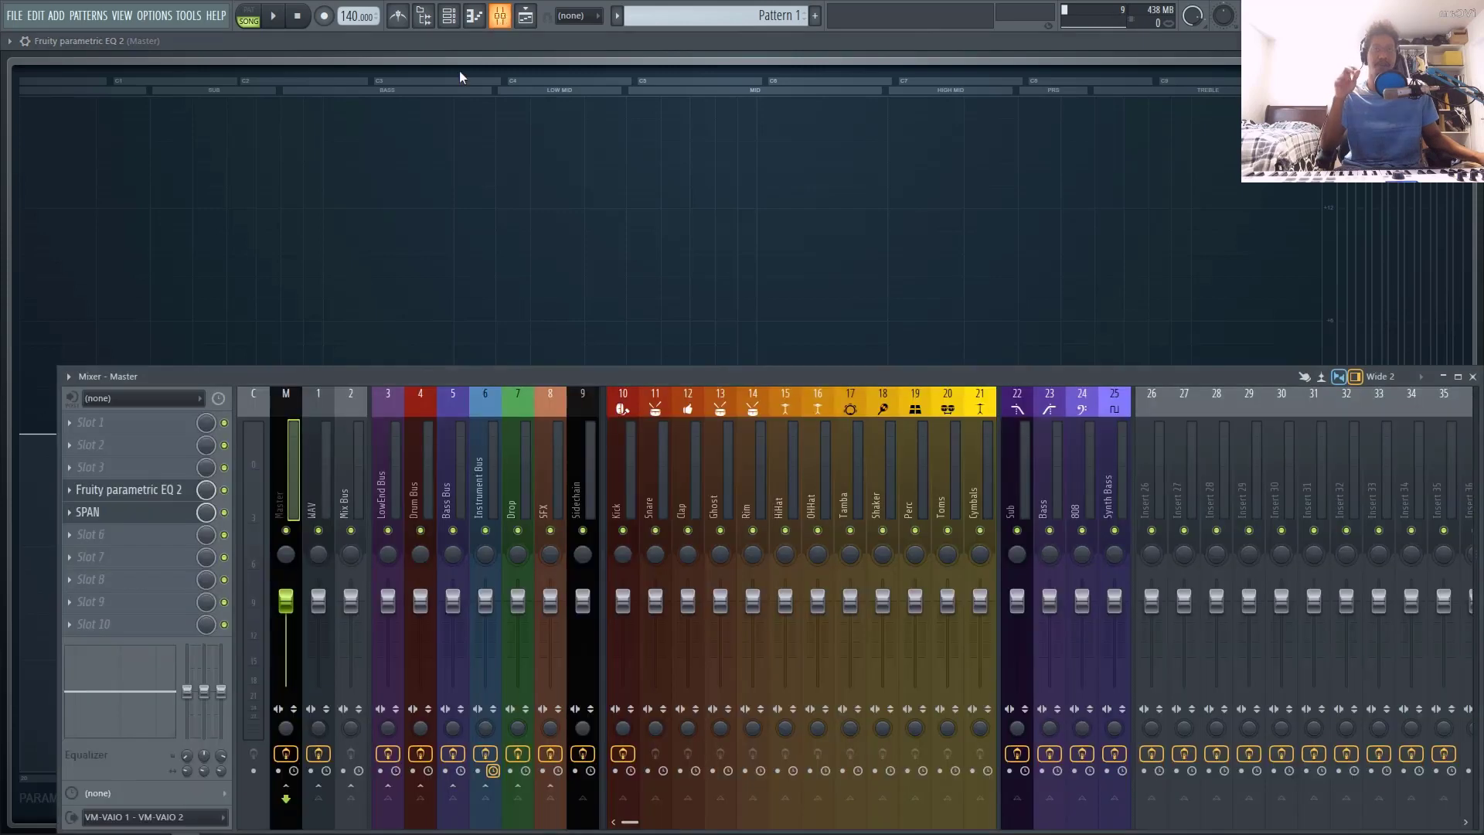
left_click(71, 516)
mouse_move(134, 485)
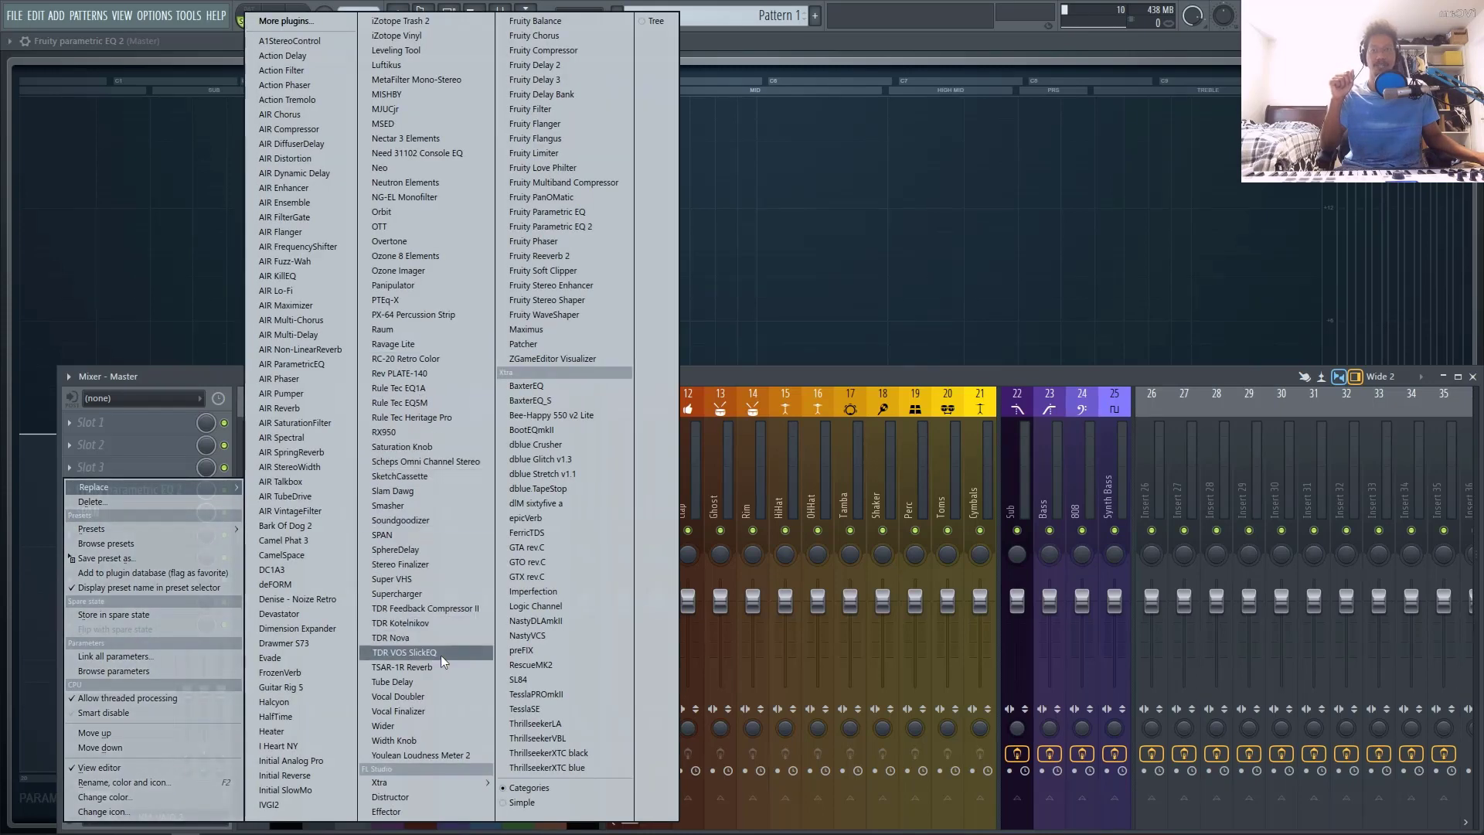
left_click(418, 639)
Step: Pull TDR Nova's band III down into a -4.3 dB dip near 2 kHz
left_click_drag(682, 160, 684, 151)
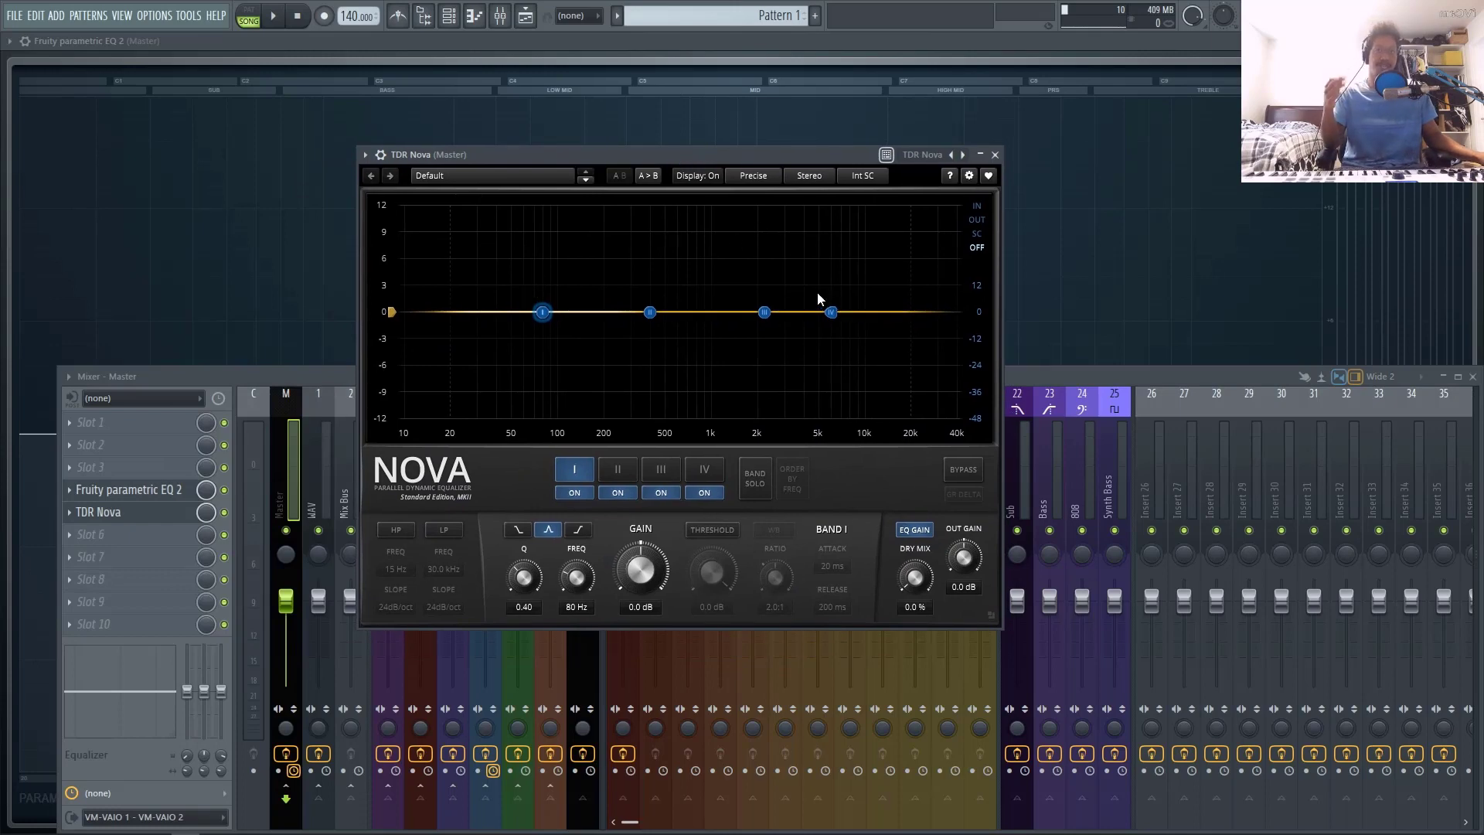
left_click(723, 319)
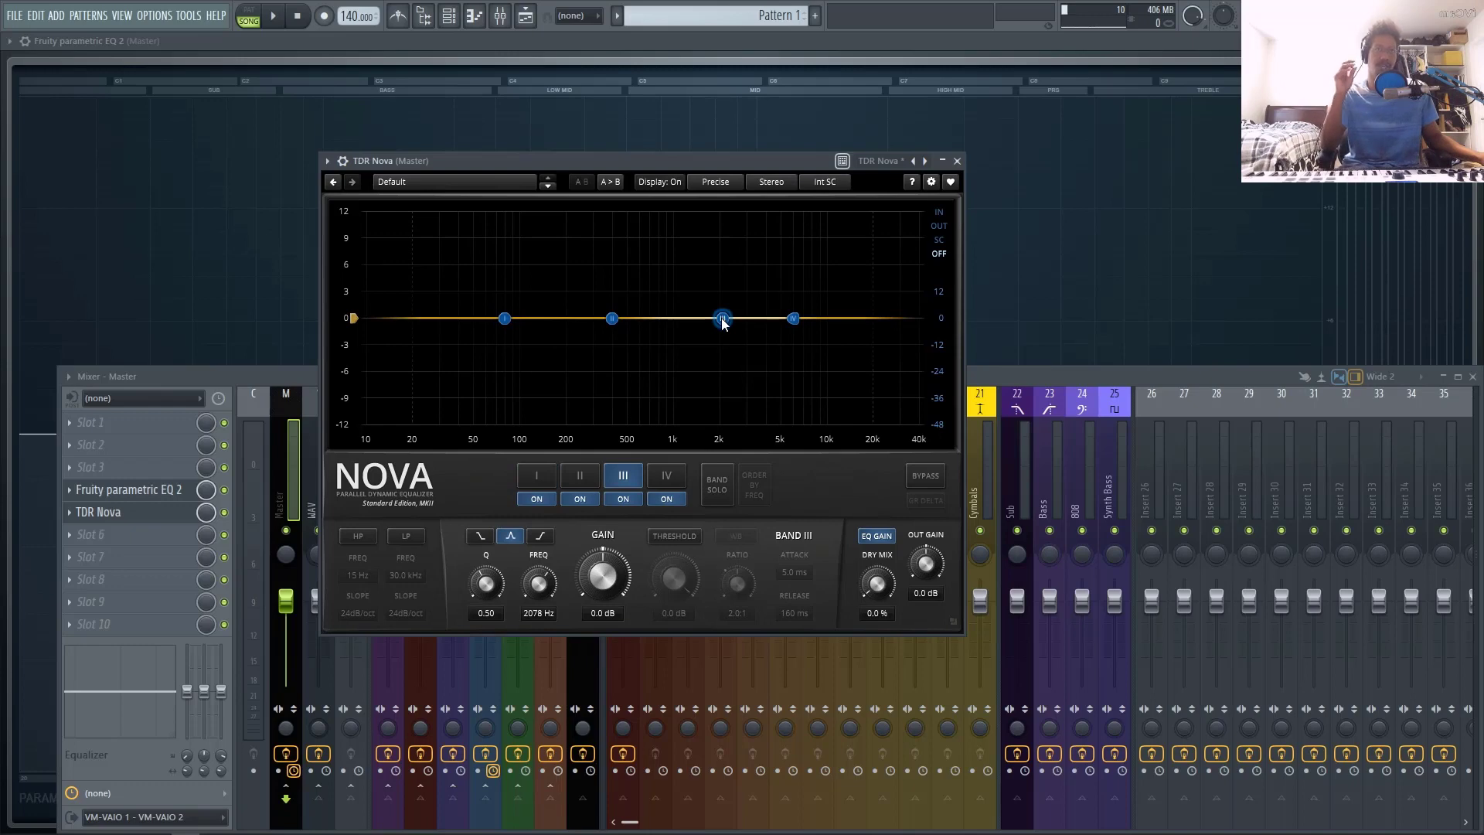
left_click_drag(722, 319, 724, 337)
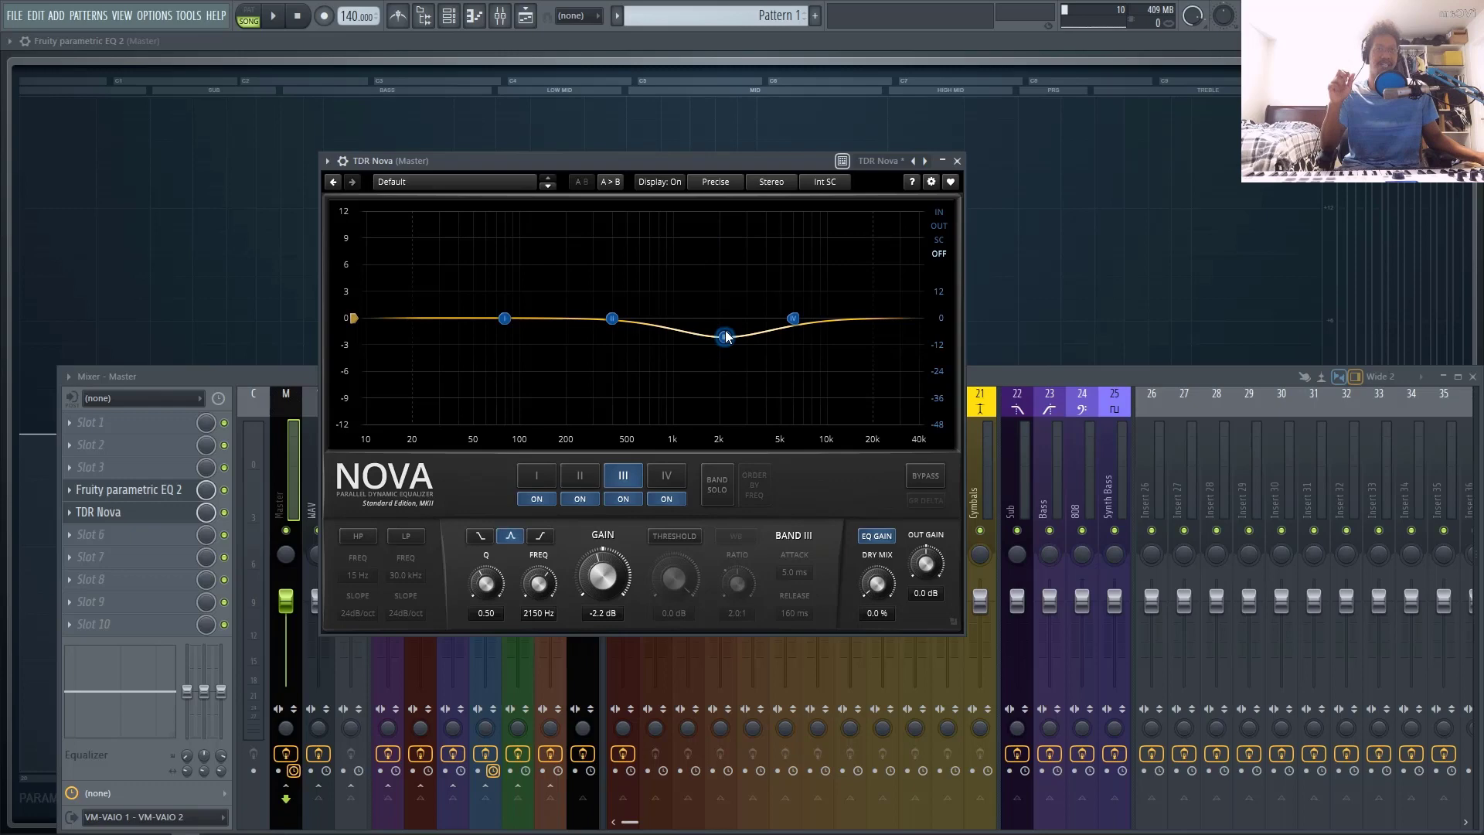
scroll(721, 340, "up", 5)
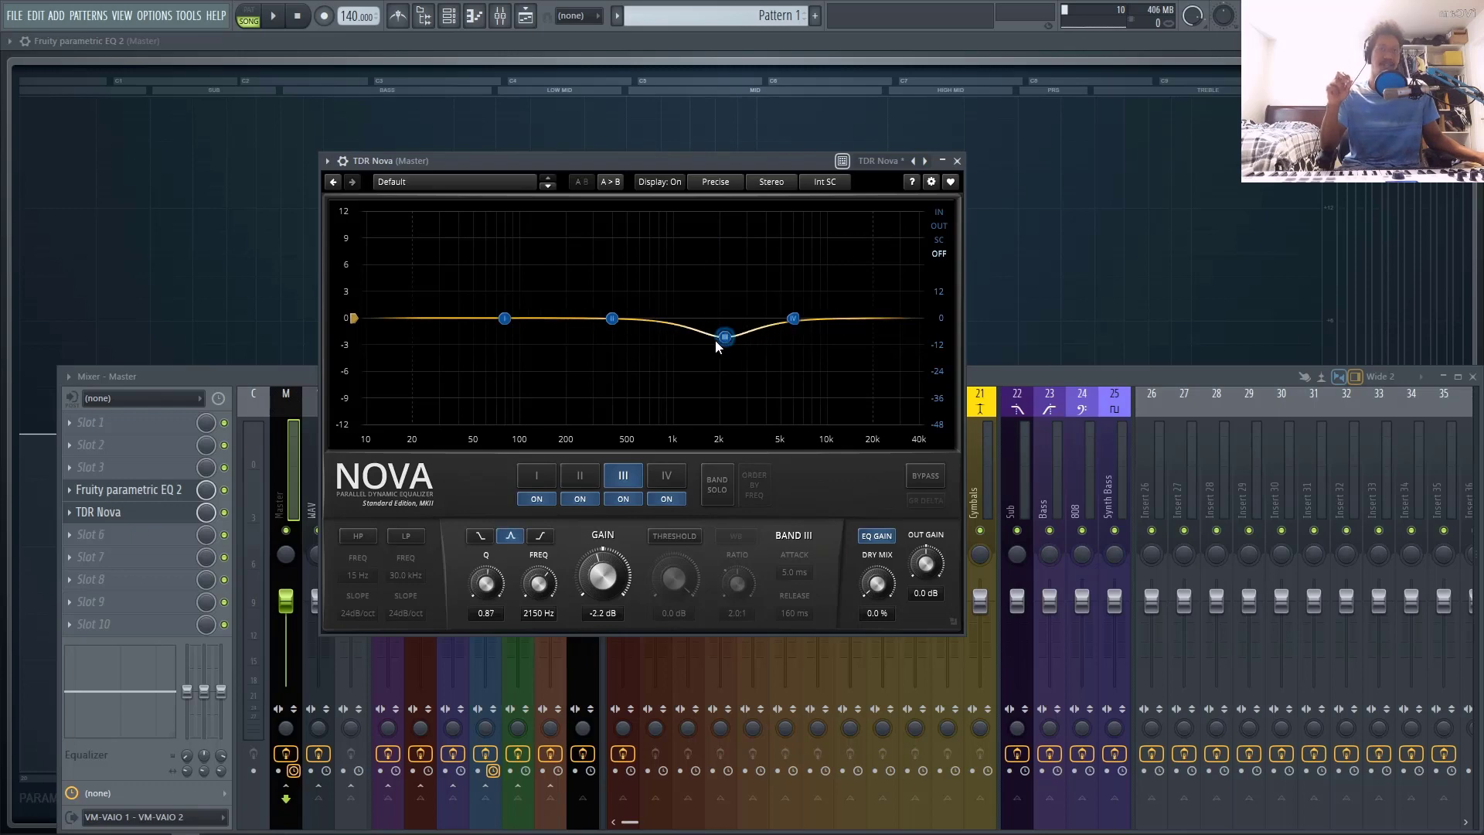
scroll(727, 340, "down", 5)
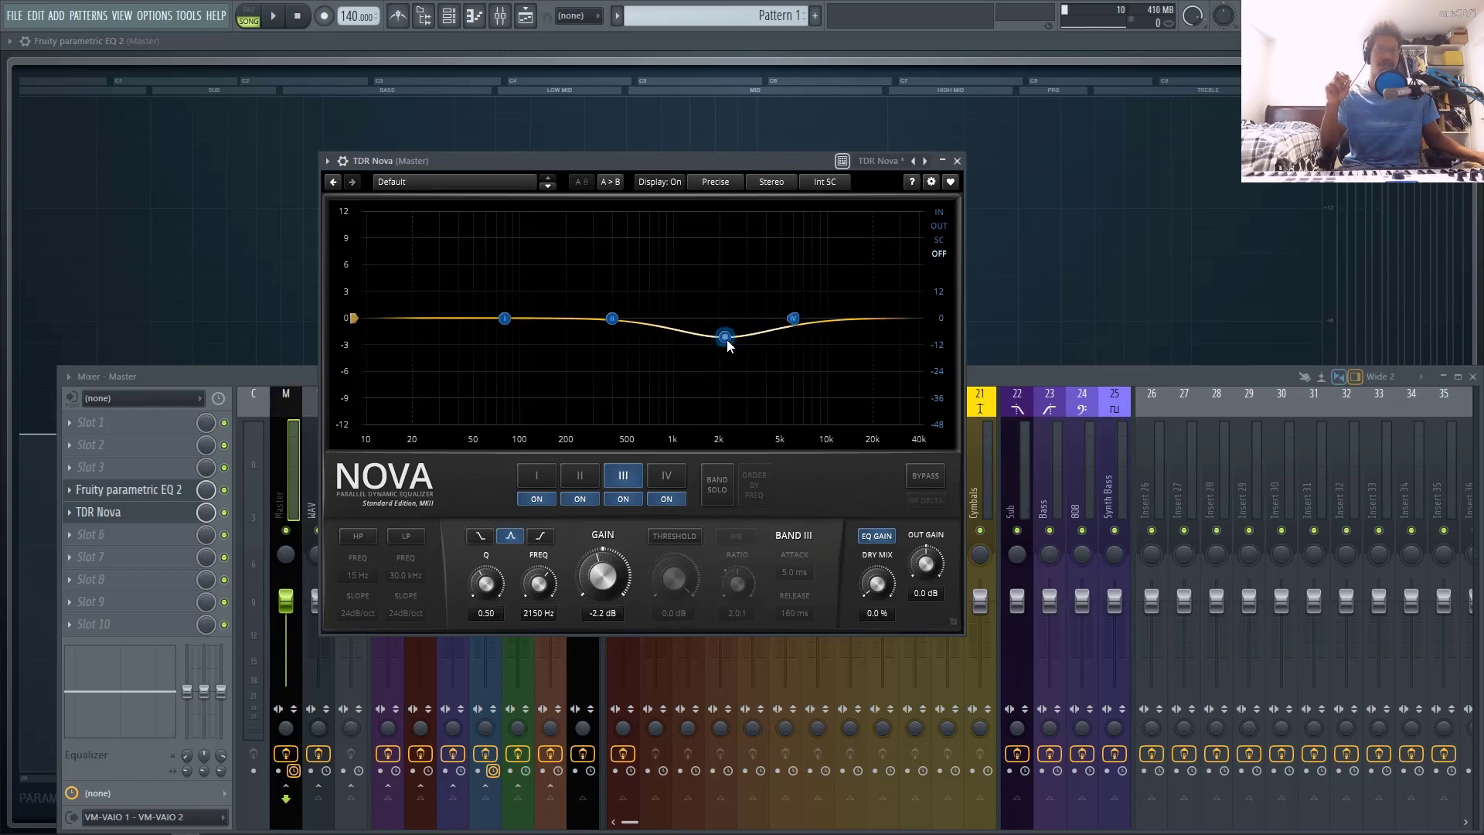
scroll(727, 346, "up", 8)
left_click_drag(728, 345, 730, 364)
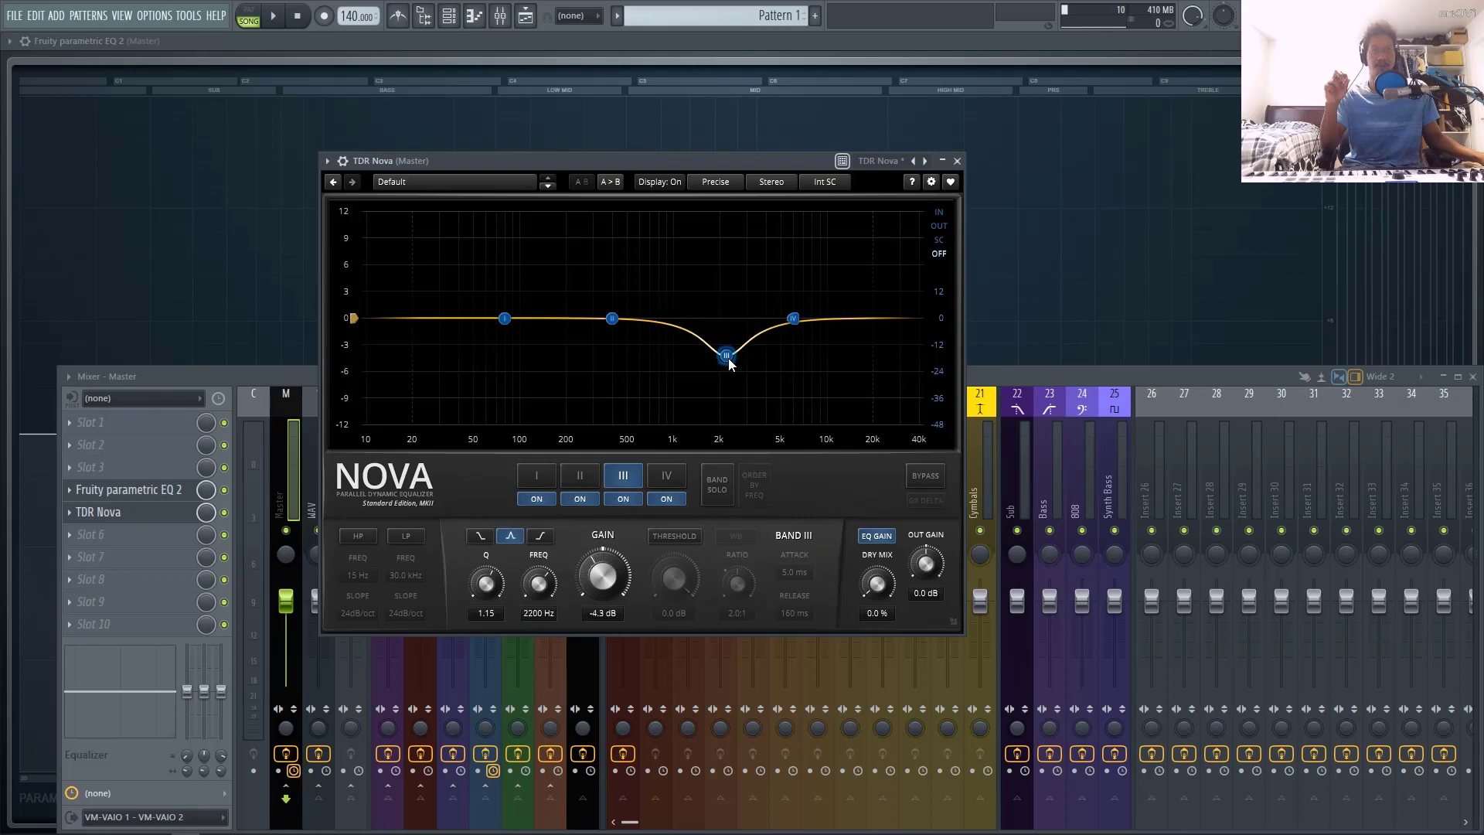
Step: Raise band III to -1.7 dB near 1985 Hz as a low shelf, then close TDR Nova
scroll(730, 365, "down", 2)
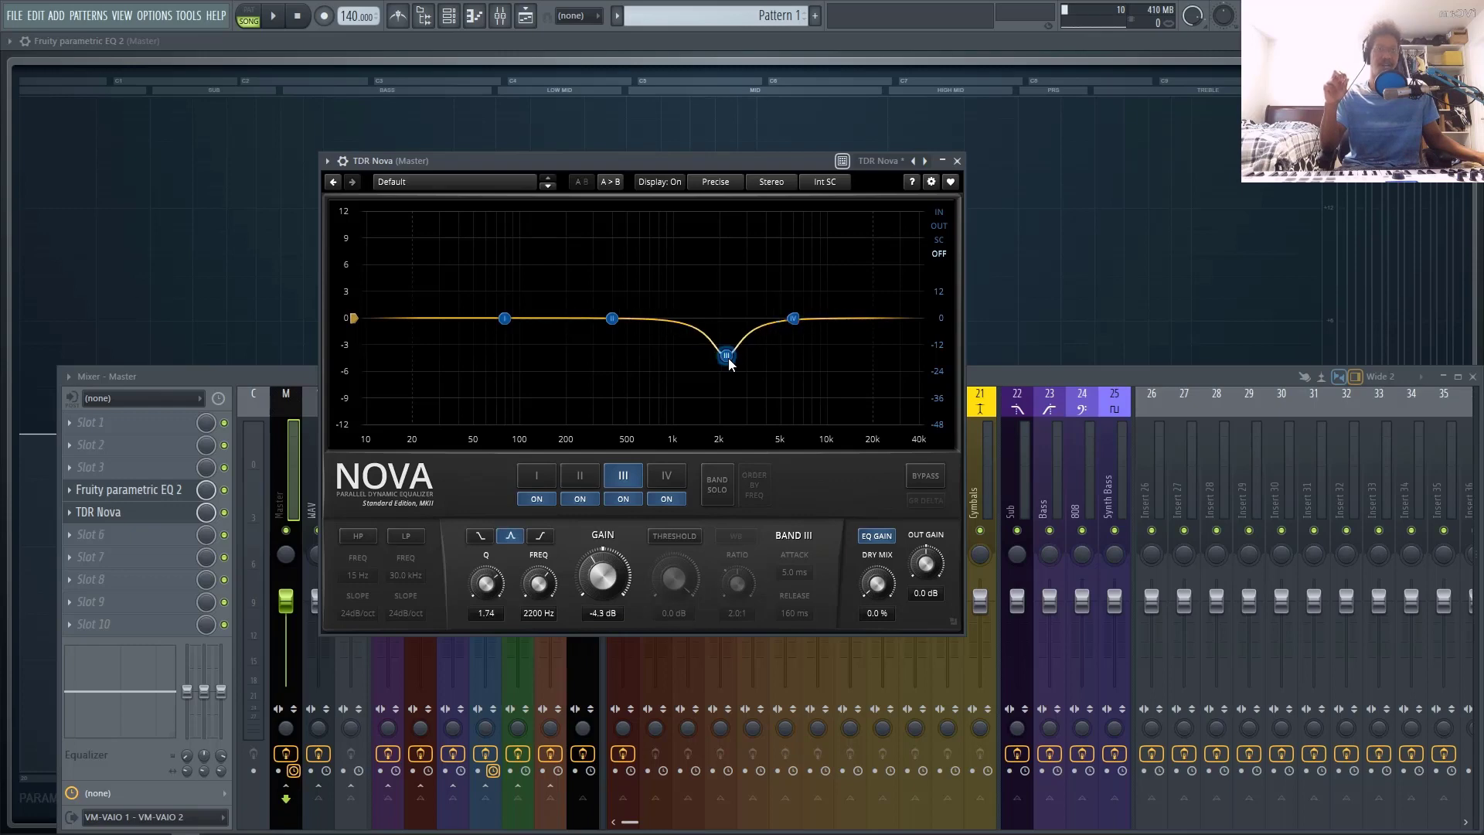
scroll(729, 363, "up", 2)
left_click_drag(729, 364, 722, 338)
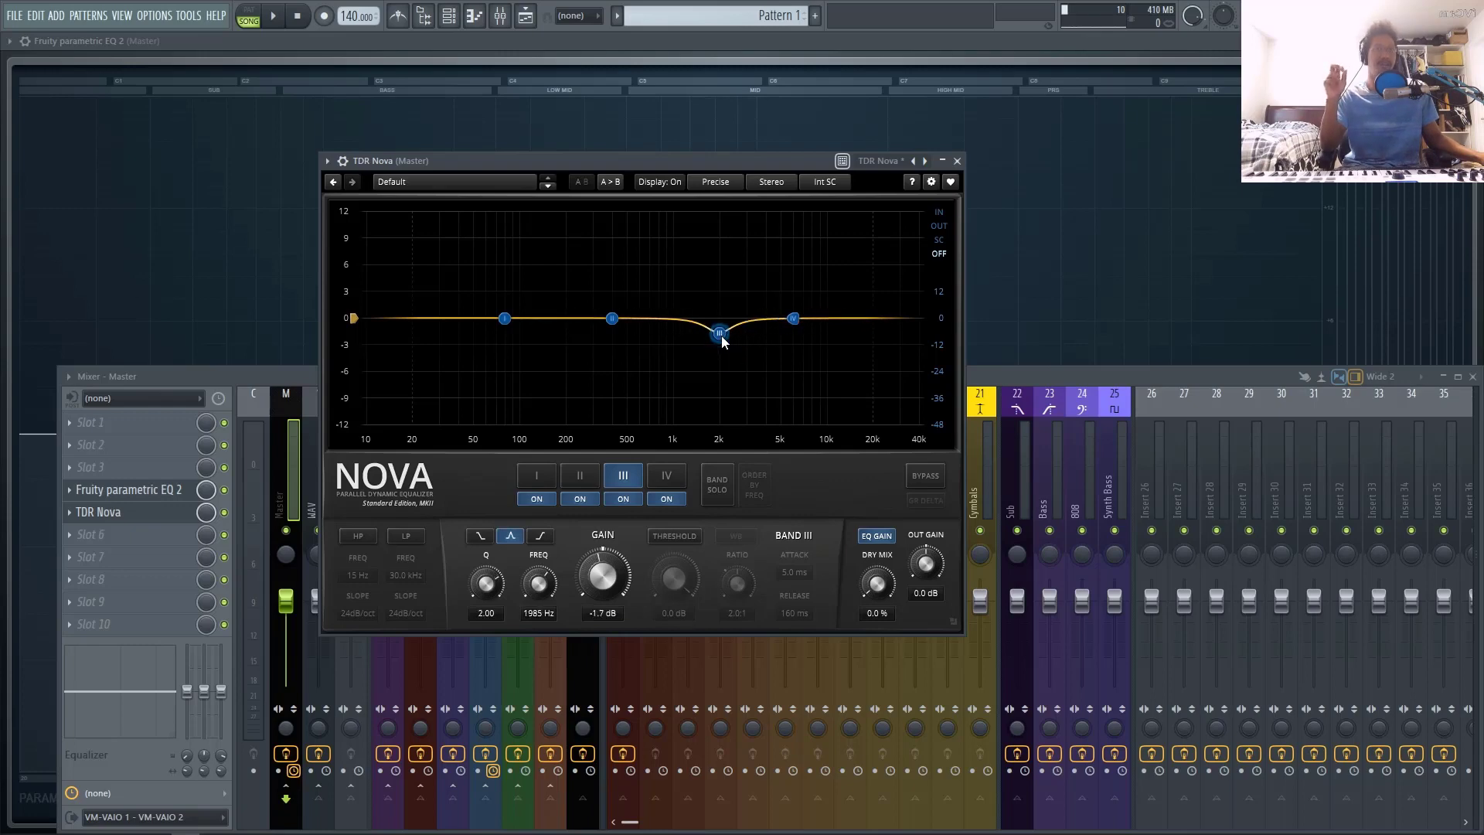
left_click(722, 337, "alt")
left_click(725, 341, "alt")
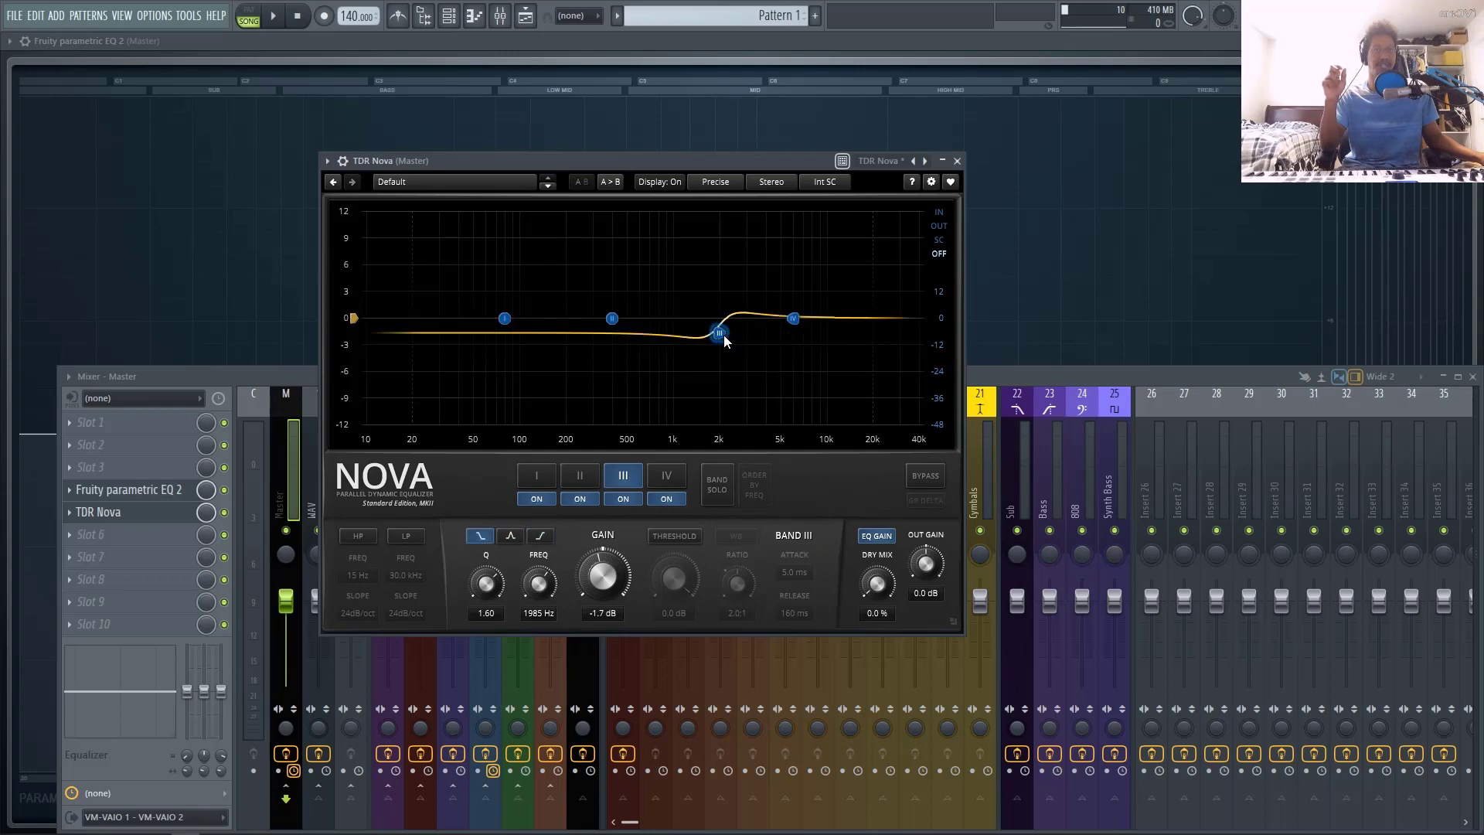
left_click(957, 161)
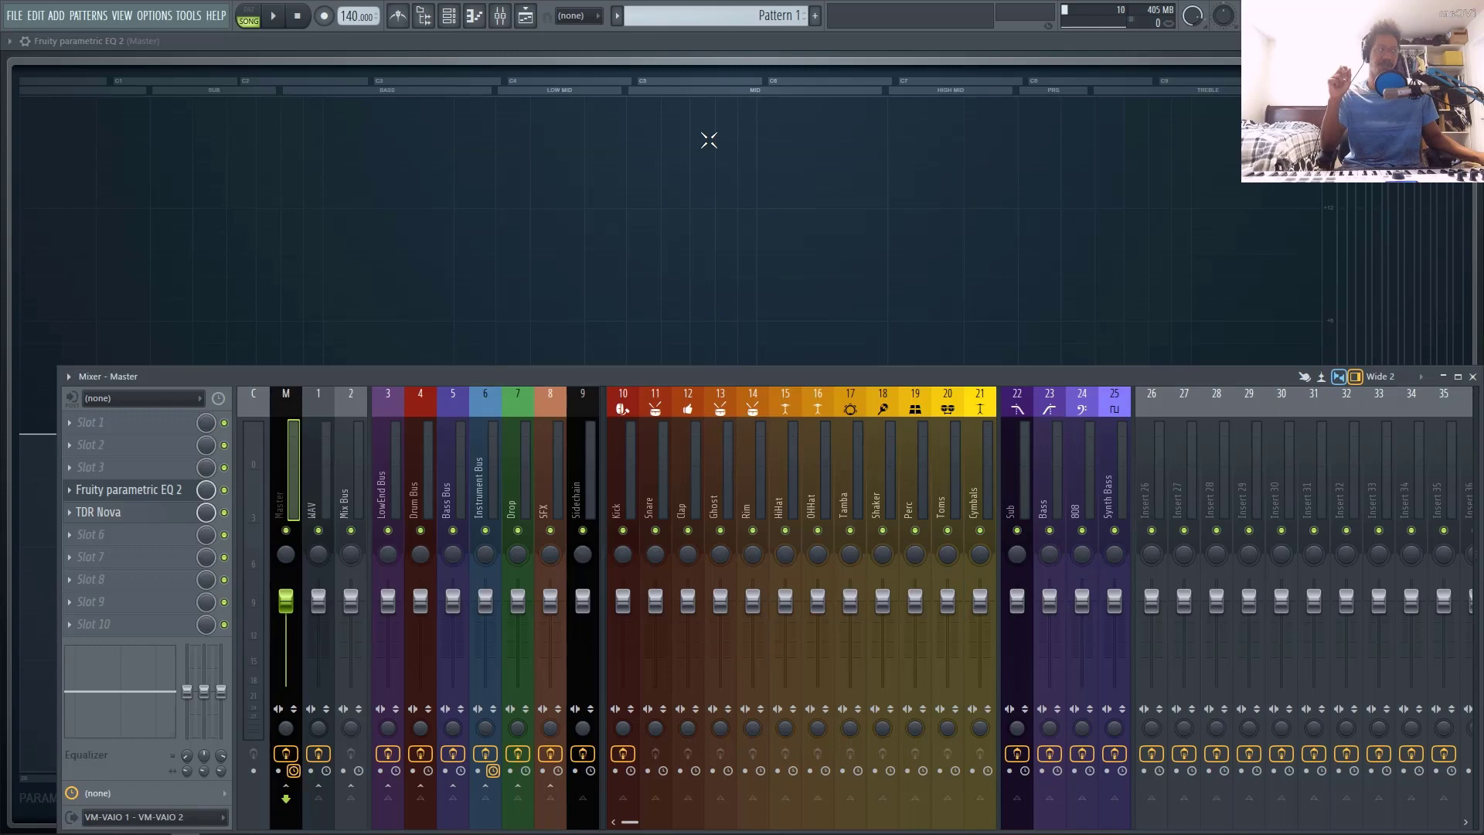
Step: Bring Parametric EQ 2 forward and try a band 2 cut around 136 Hz
left_click(686, 61)
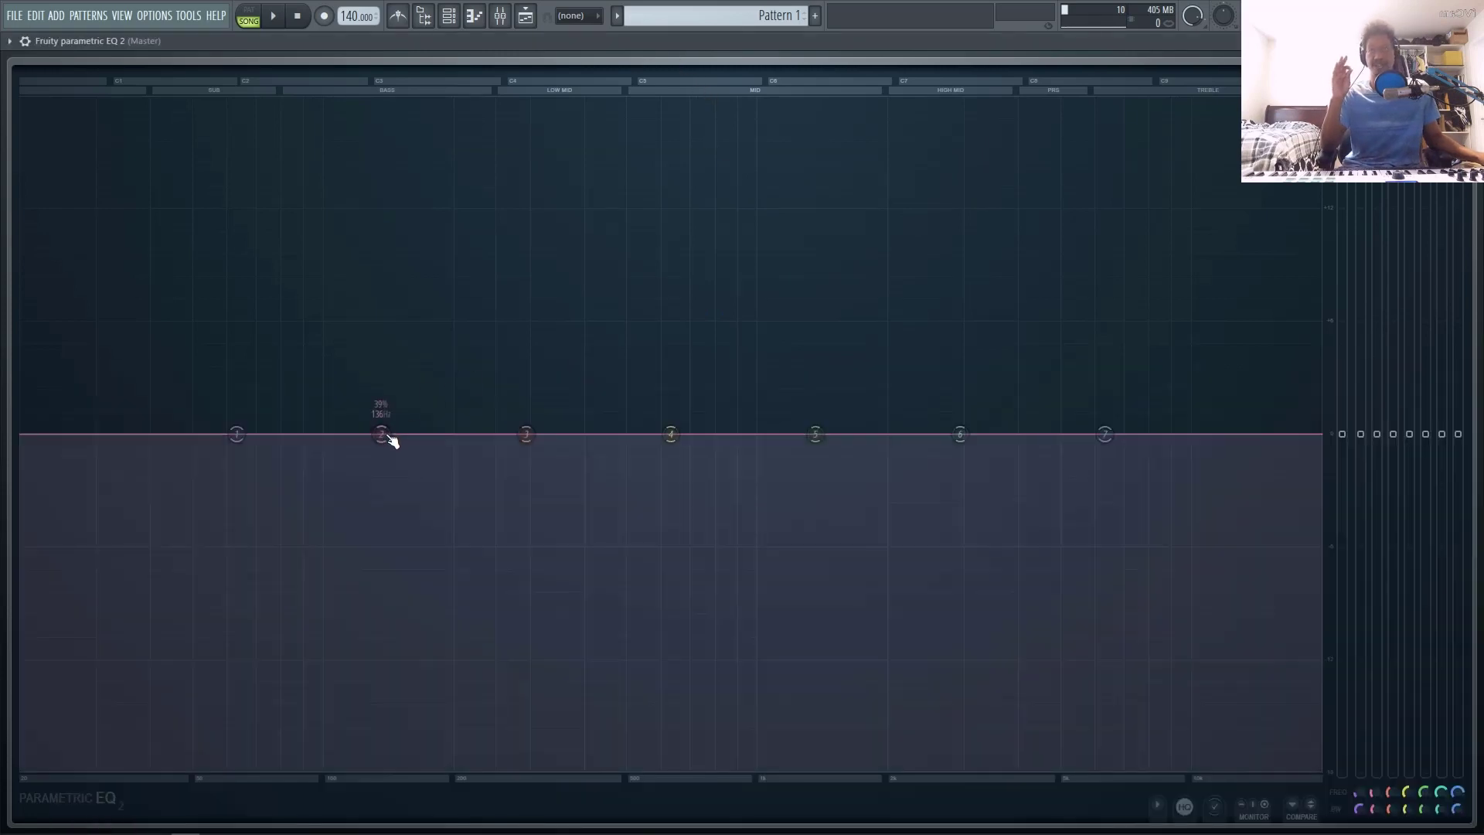
mouse_move(390, 440)
left_mouse_down()
mouse_move(397, 495)
mouse_move(391, 427)
left_mouse_up()
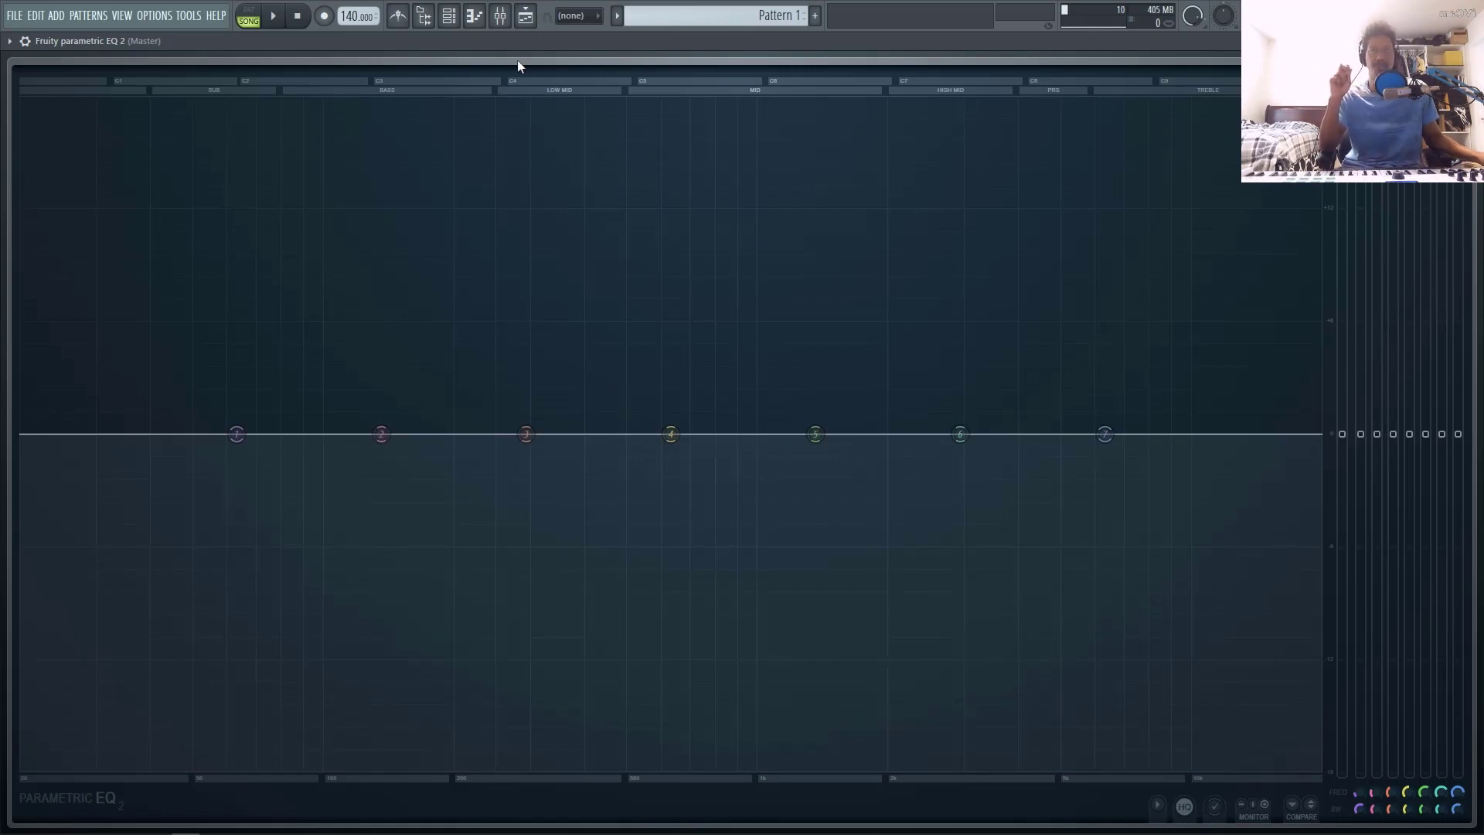
Step: Replace the master's Parametric EQ 2 slot with Xtra > Fruity Convolver
left_click(500, 16)
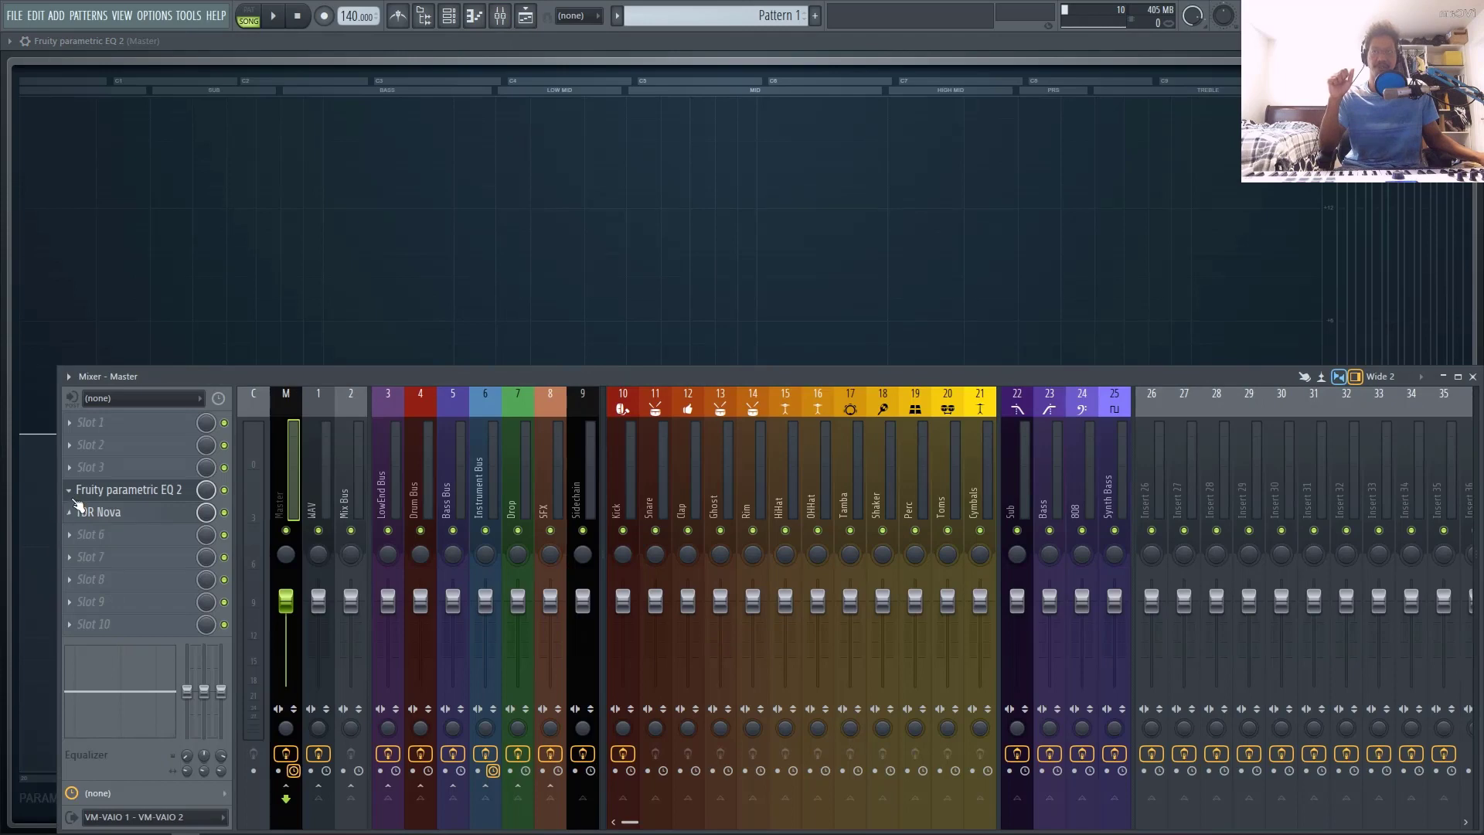
left_click(71, 492)
mouse_move(135, 470)
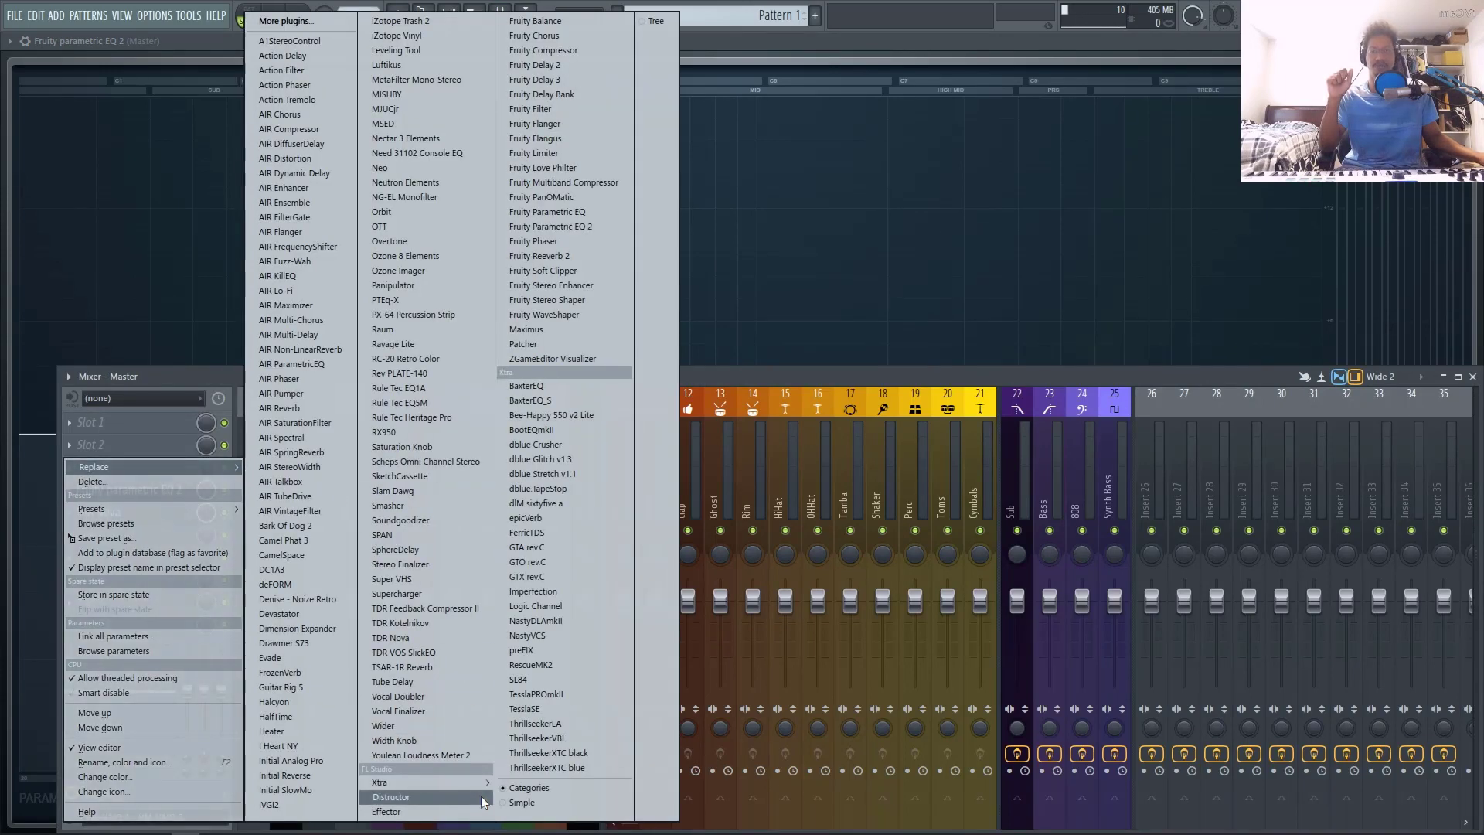
mouse_move(483, 785)
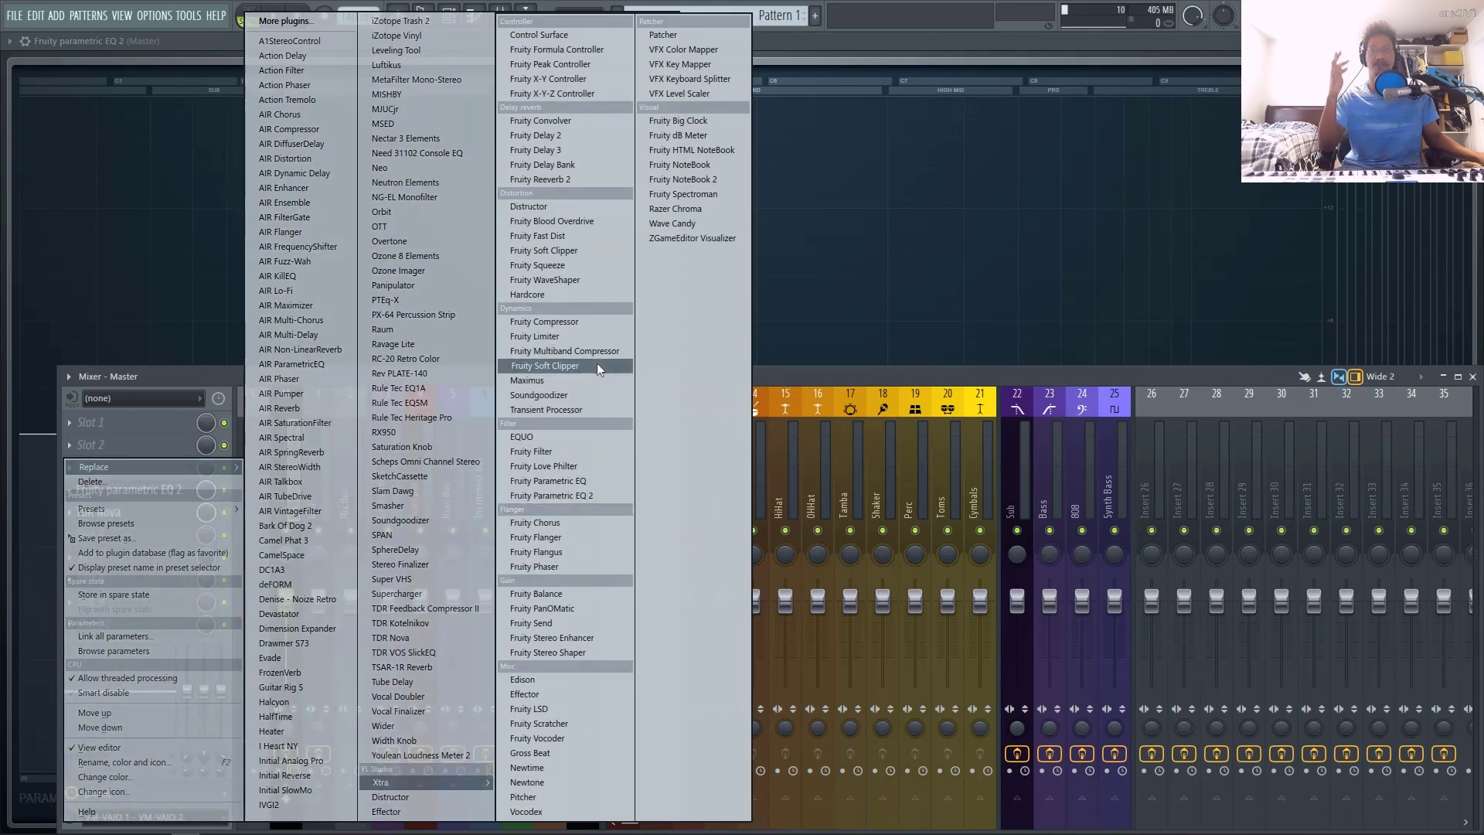
left_click(553, 123)
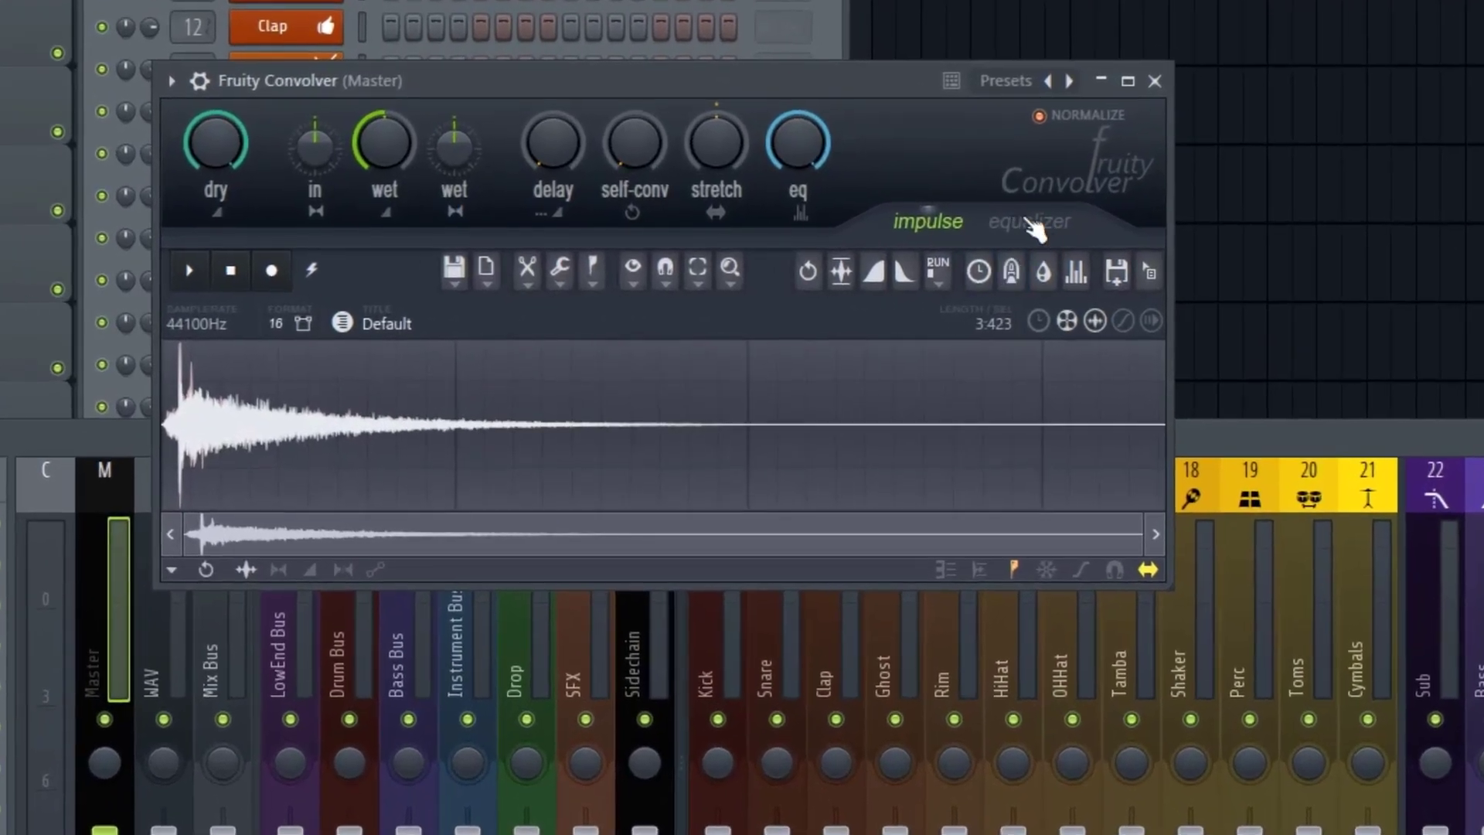
Step: Draw points into the Convolver's EQ curve, leaving a low-end peak near 70 Hz
left_click(1031, 224)
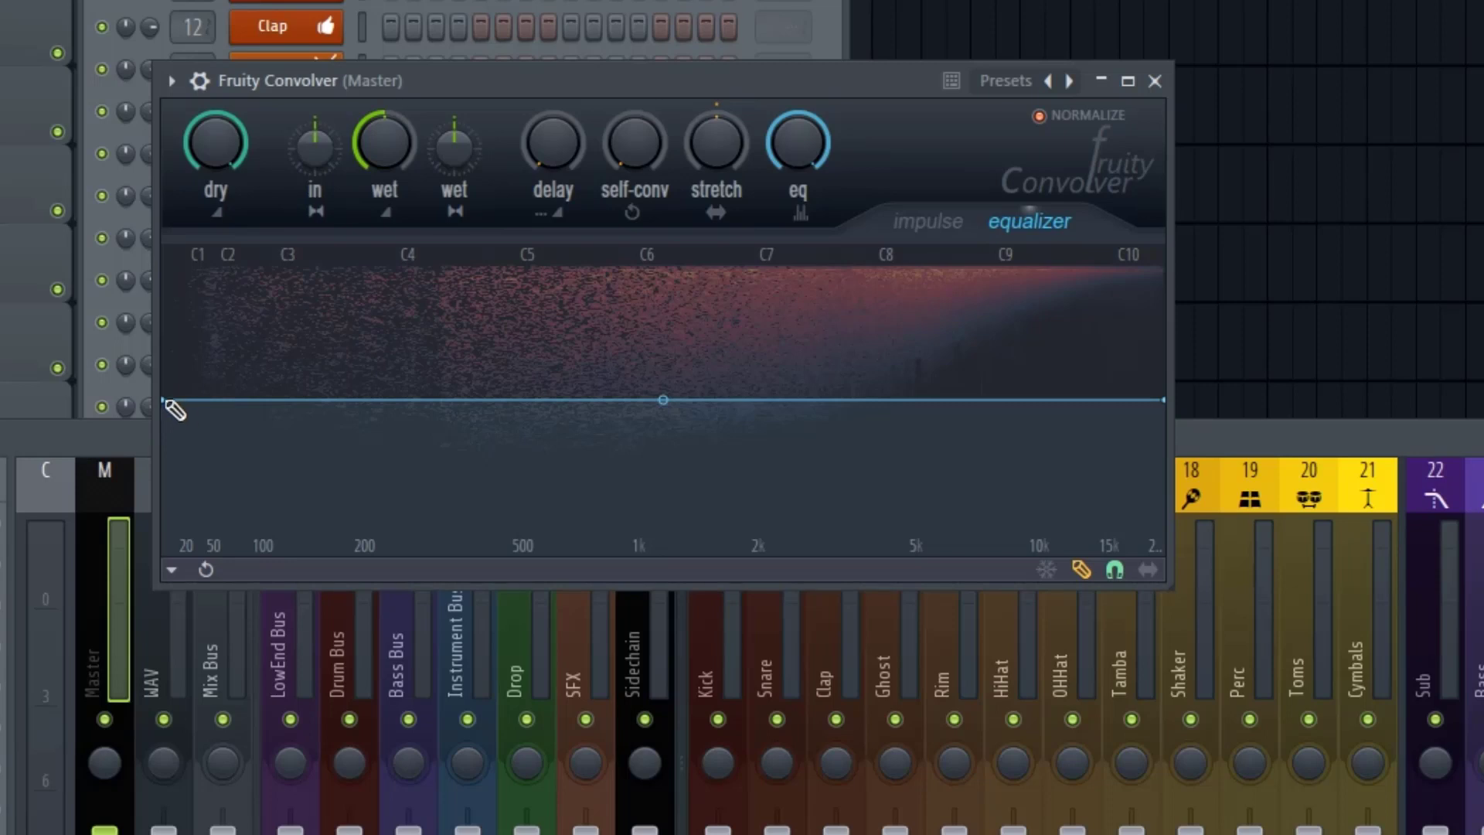
mouse_move(173, 411)
left_mouse_down()
mouse_move(245, 427)
mouse_move(291, 466)
mouse_move(279, 409)
mouse_move(242, 421)
mouse_move(234, 523)
mouse_move(209, 557)
mouse_move(163, 517)
left_mouse_up()
mouse_move(167, 572)
left_mouse_down()
mouse_move(205, 625)
mouse_move(258, 610)
left_mouse_up()
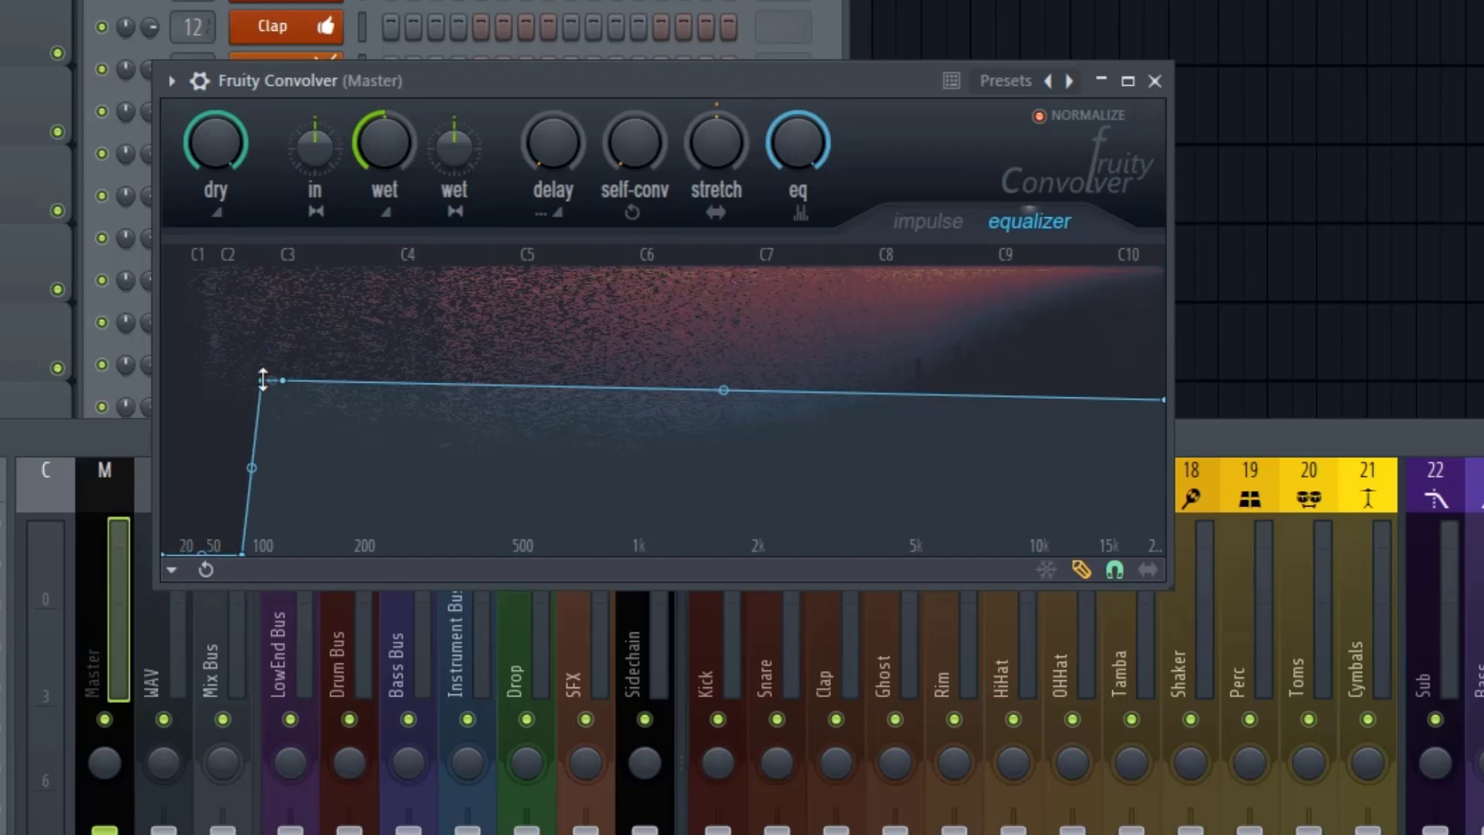
mouse_move(263, 379)
left_mouse_down()
mouse_move(285, 490)
mouse_move(249, 368)
left_mouse_up()
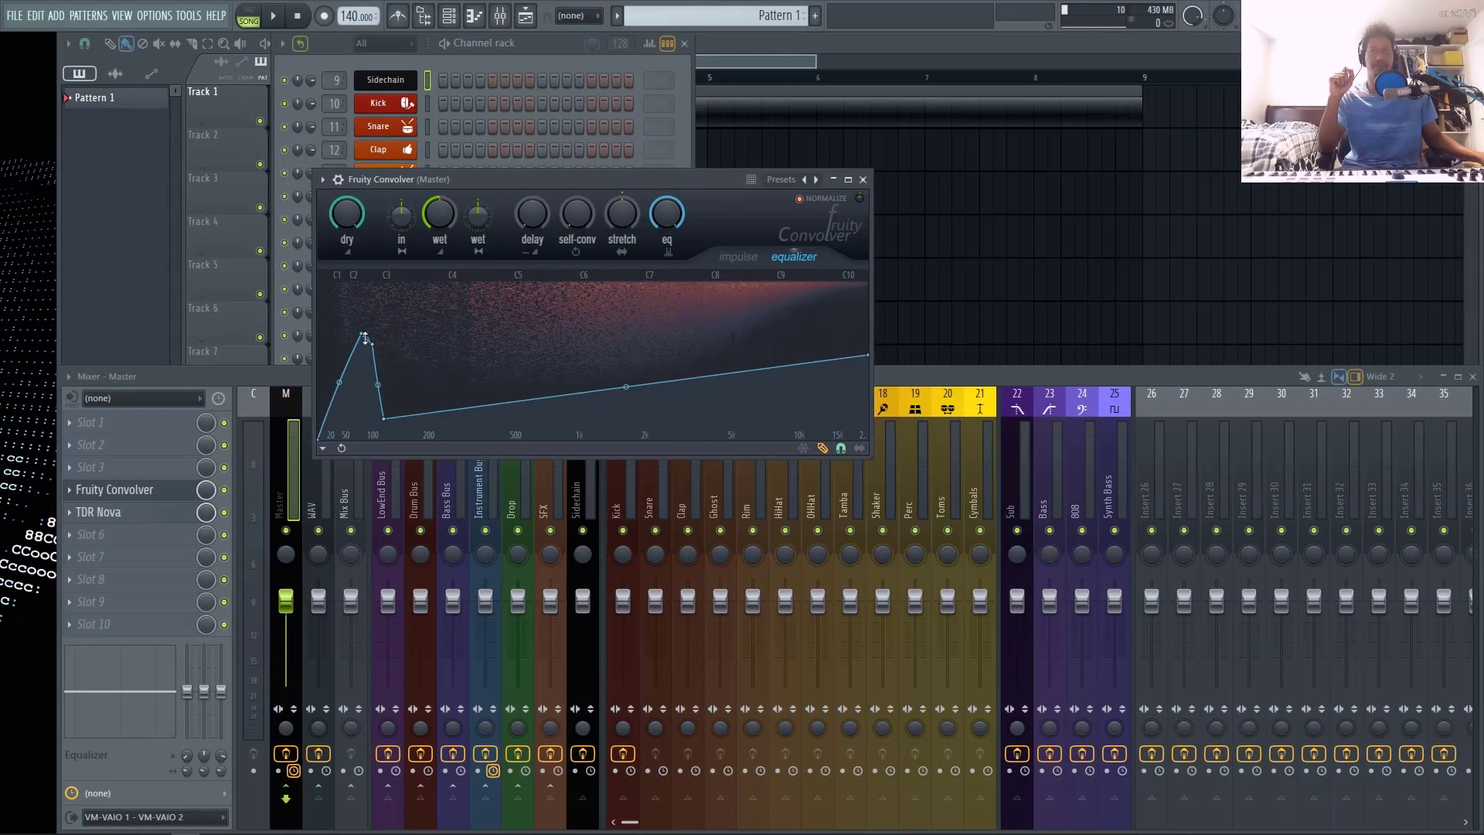
Step: Close Fruity Convolver and reopen the master's Parametric EQ 2 full-screen
left_click(862, 179)
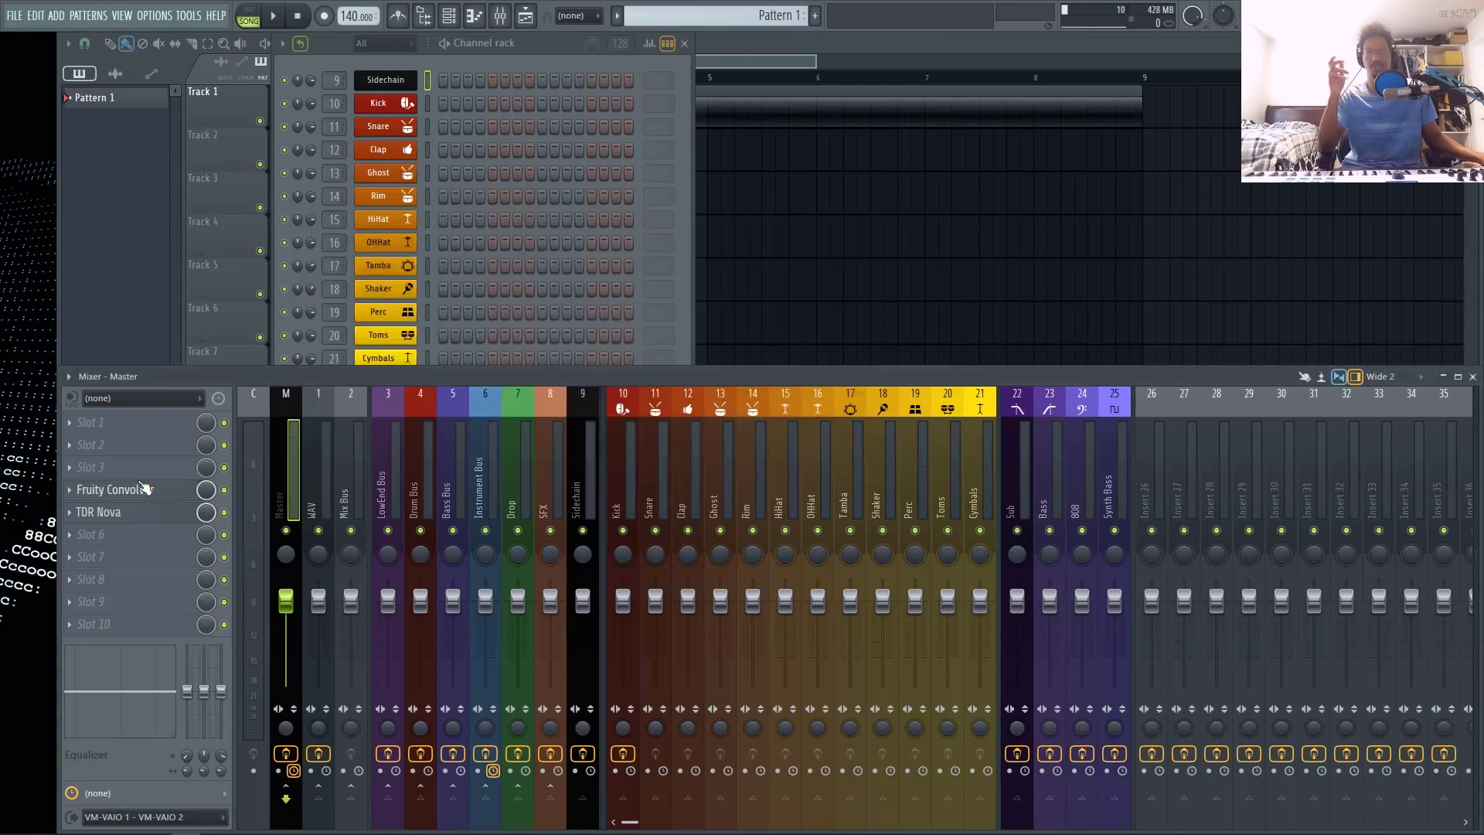
left_click(86, 495)
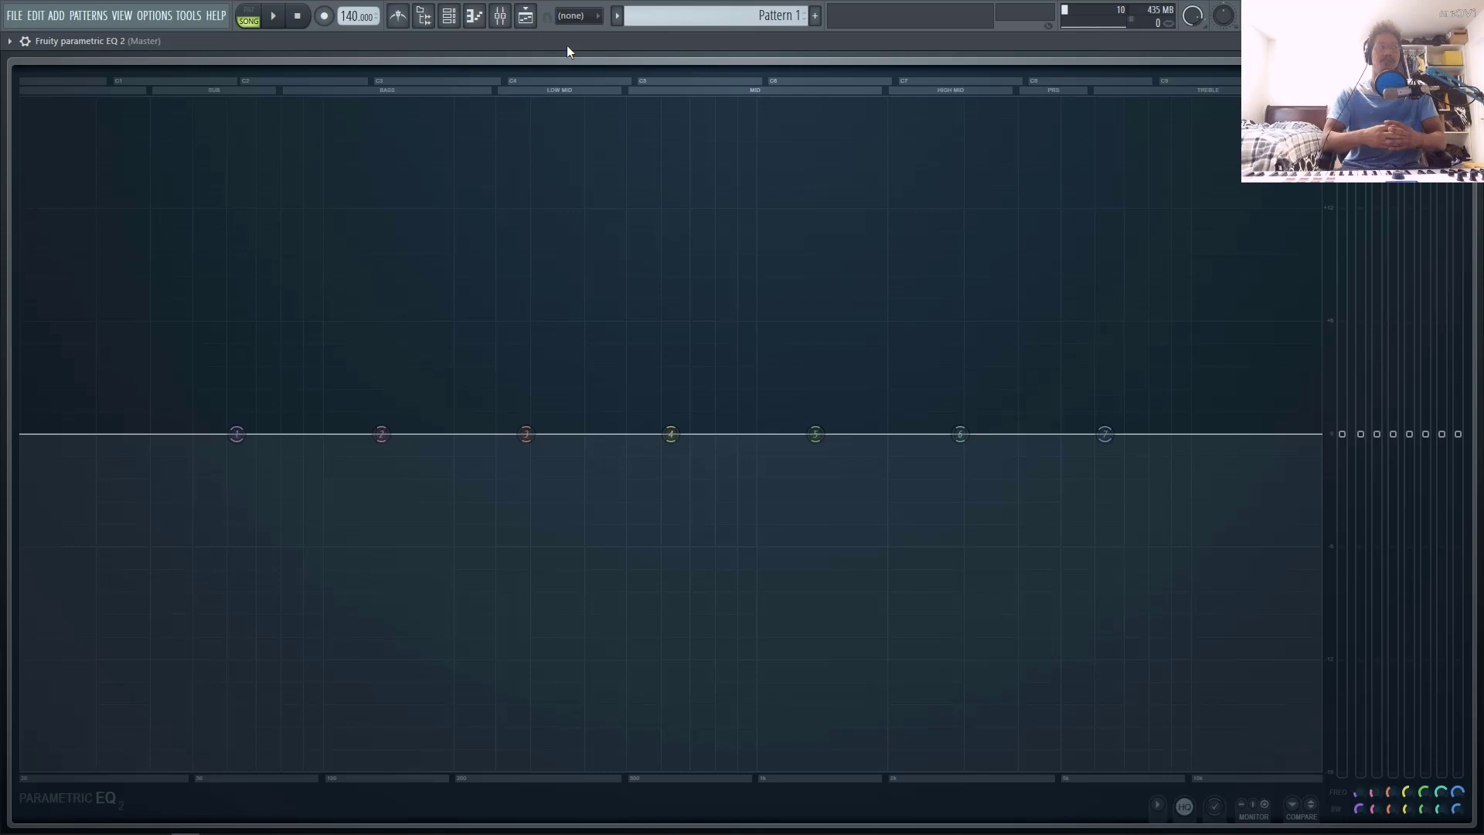
Step: Test a steep band 1 low cut, undo it with Ctrl+Z, and close the EQ
key("F6")
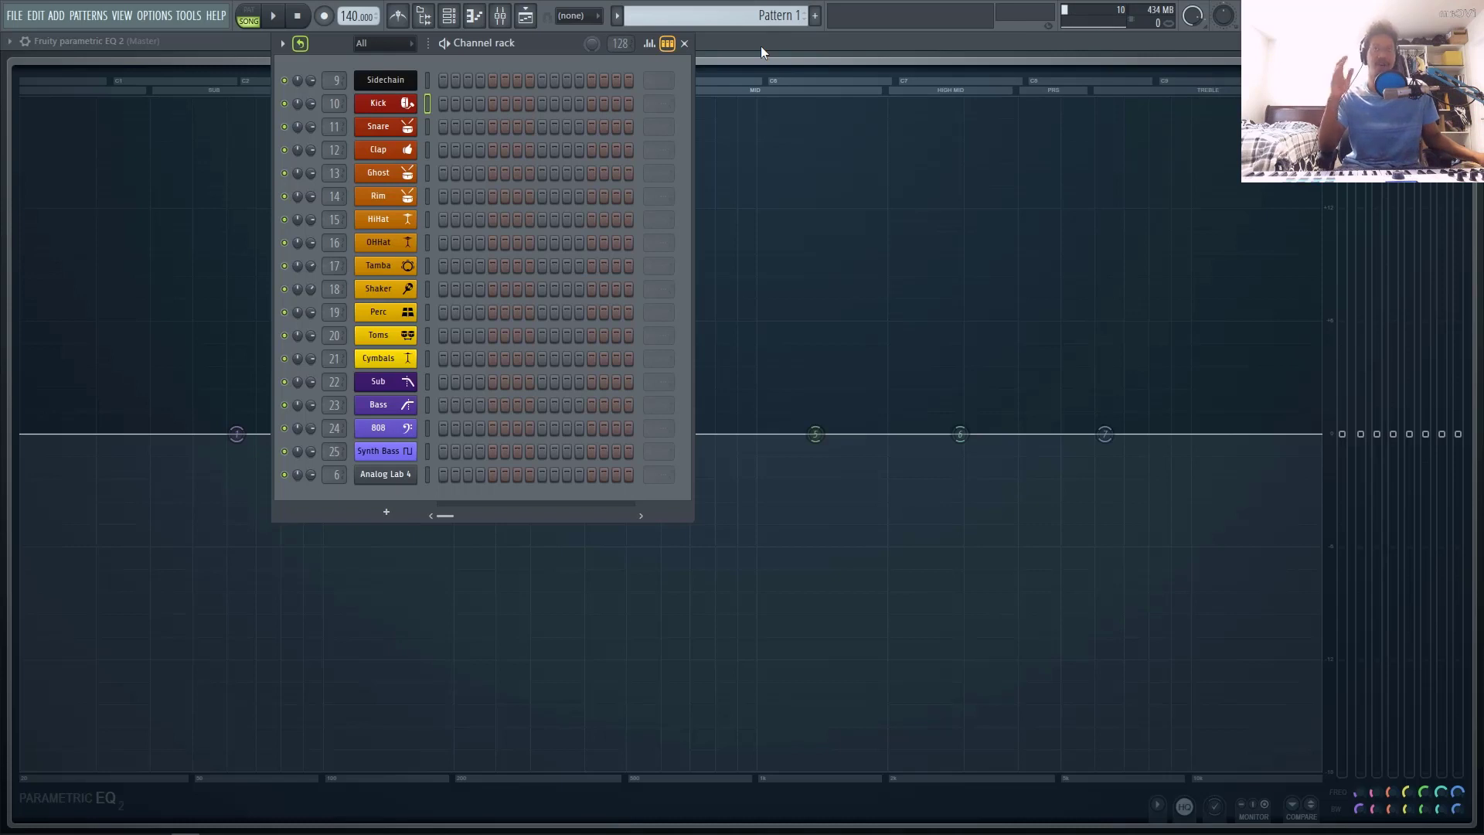
key("F6")
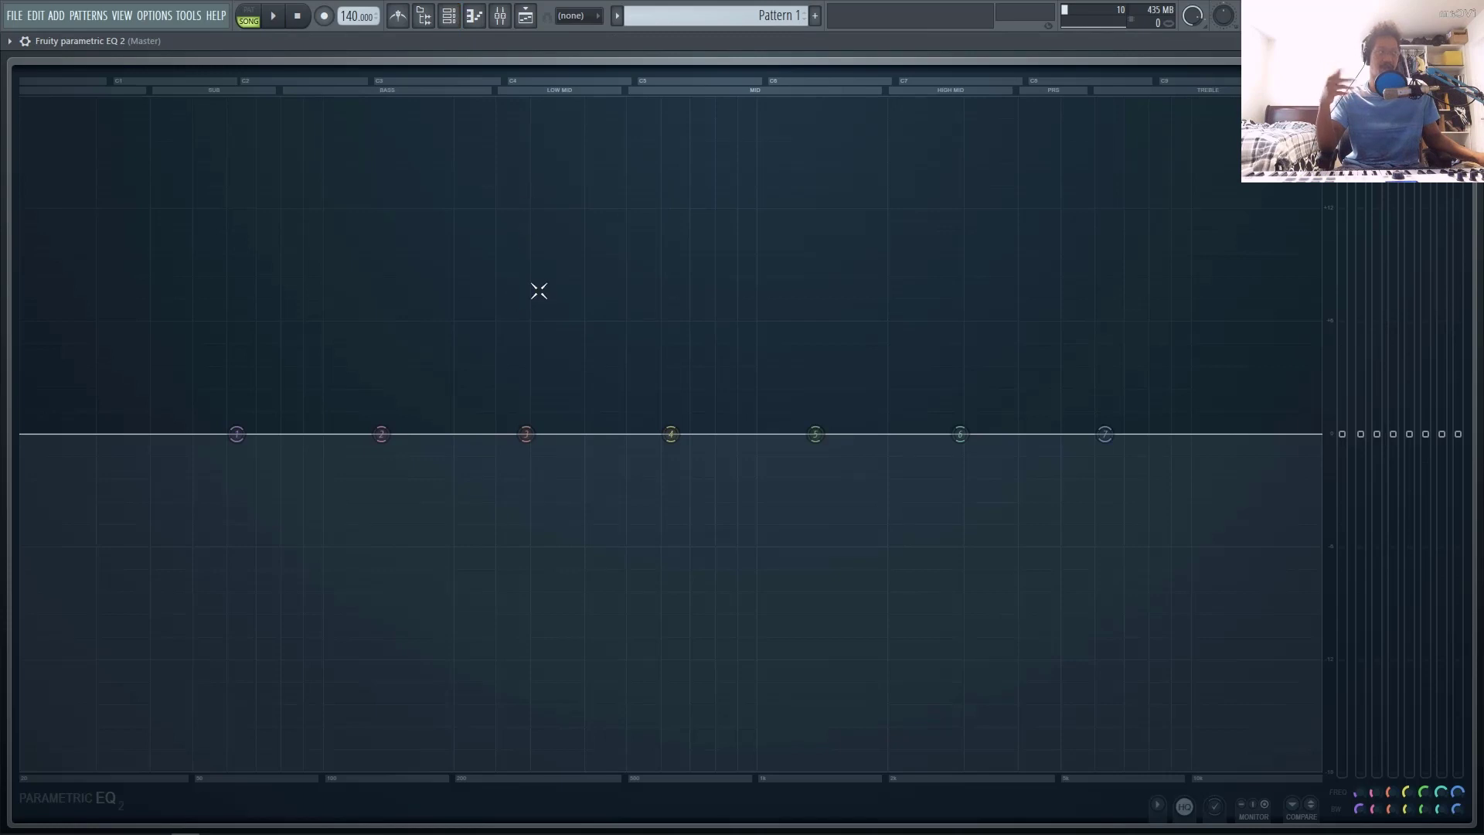
left_click_drag(237, 434, 148, 769)
key("ctrl+z")
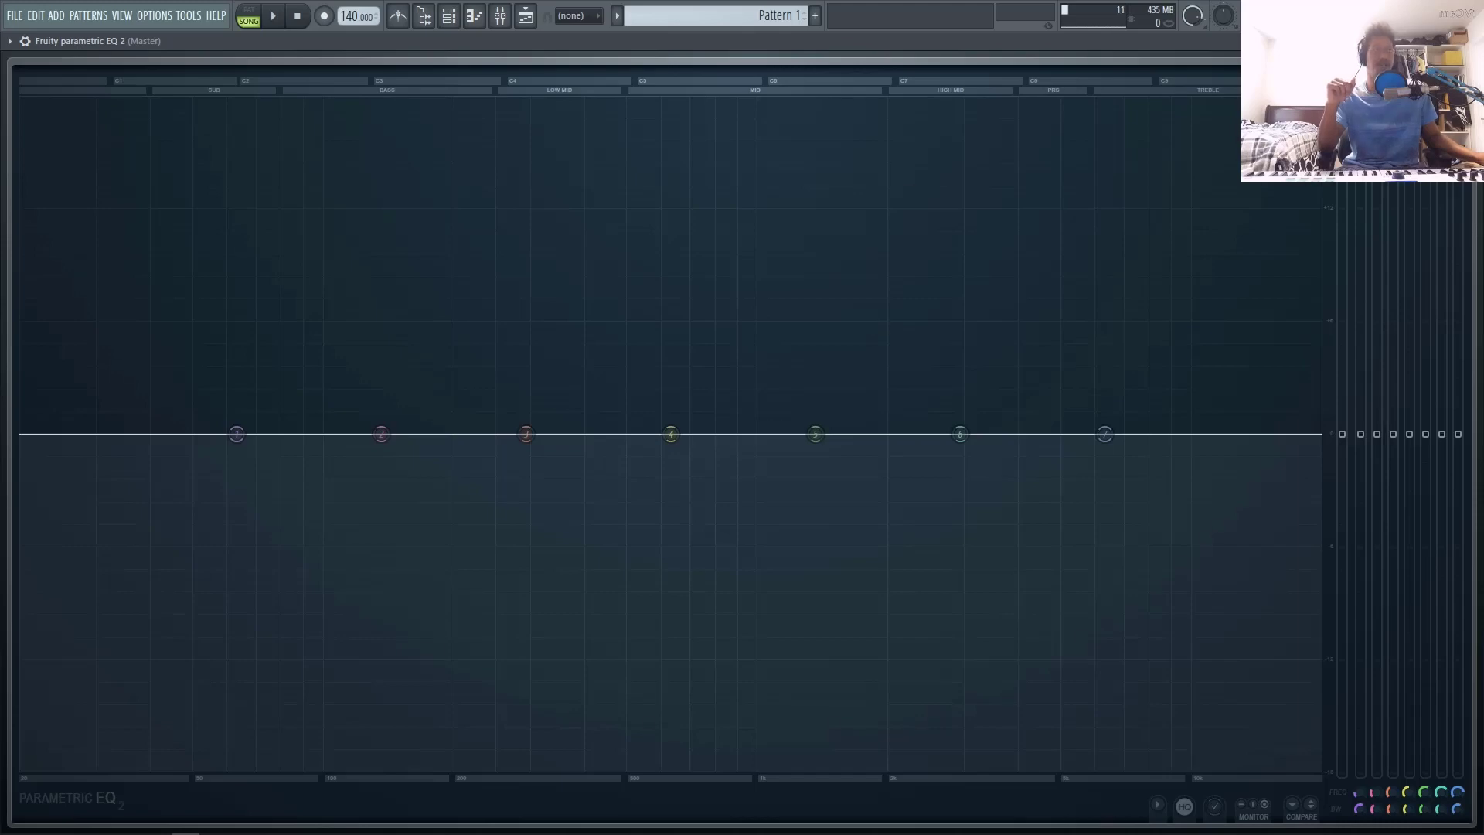
key("Escape")
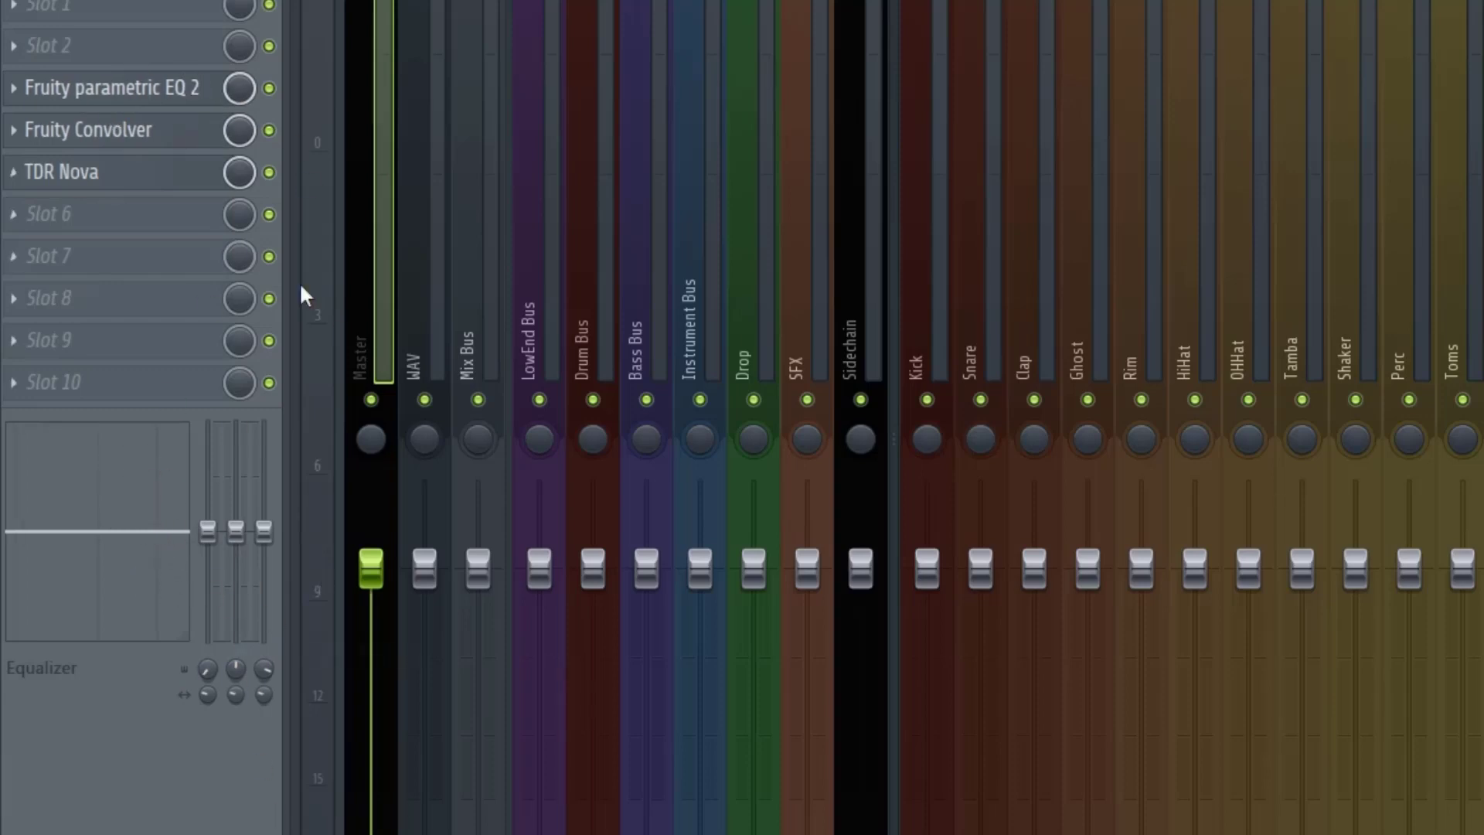
left_click_drag(14, 563, 48, 598)
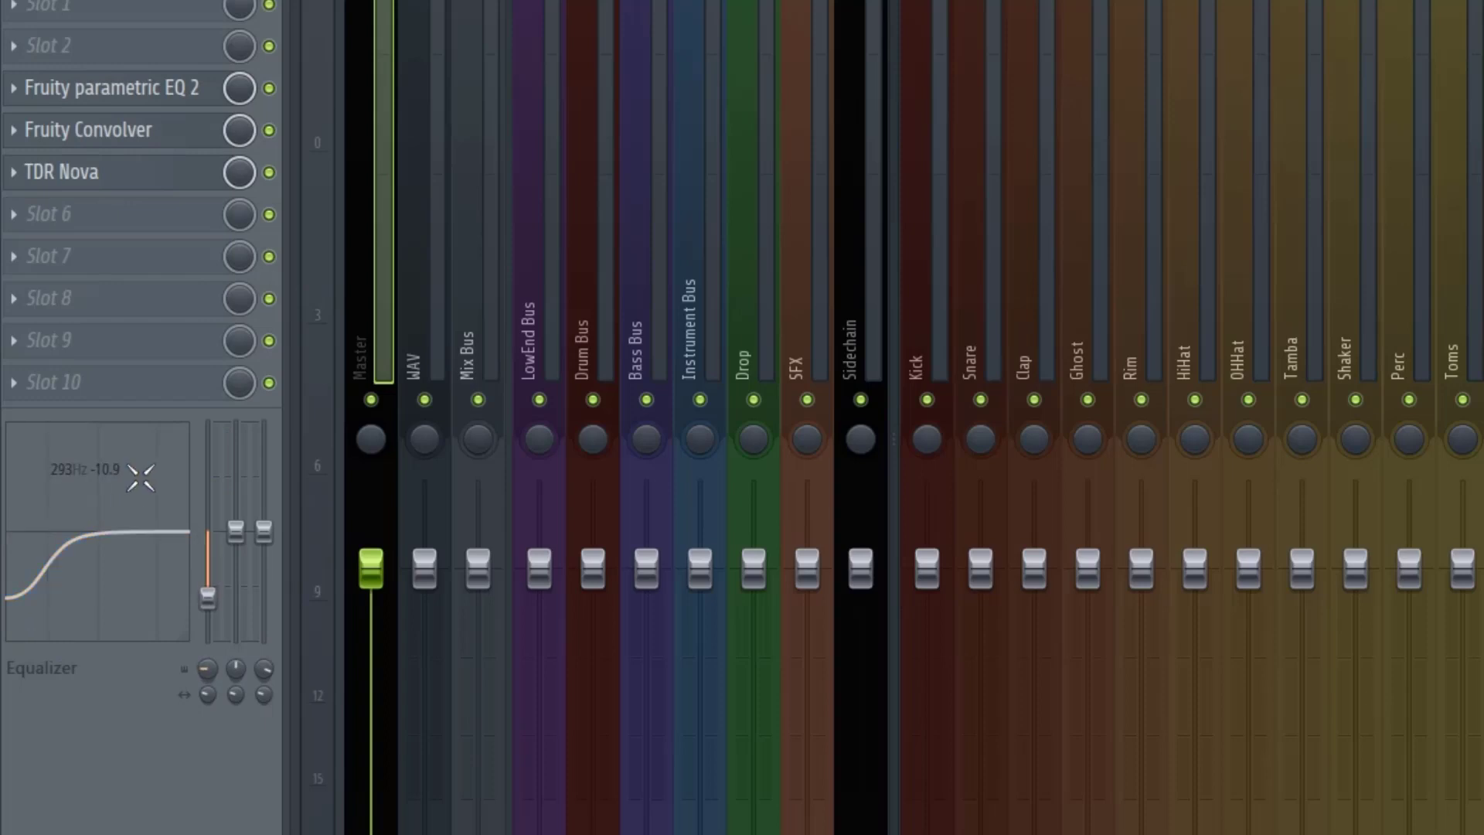
left_click_drag(149, 583, 207, 637)
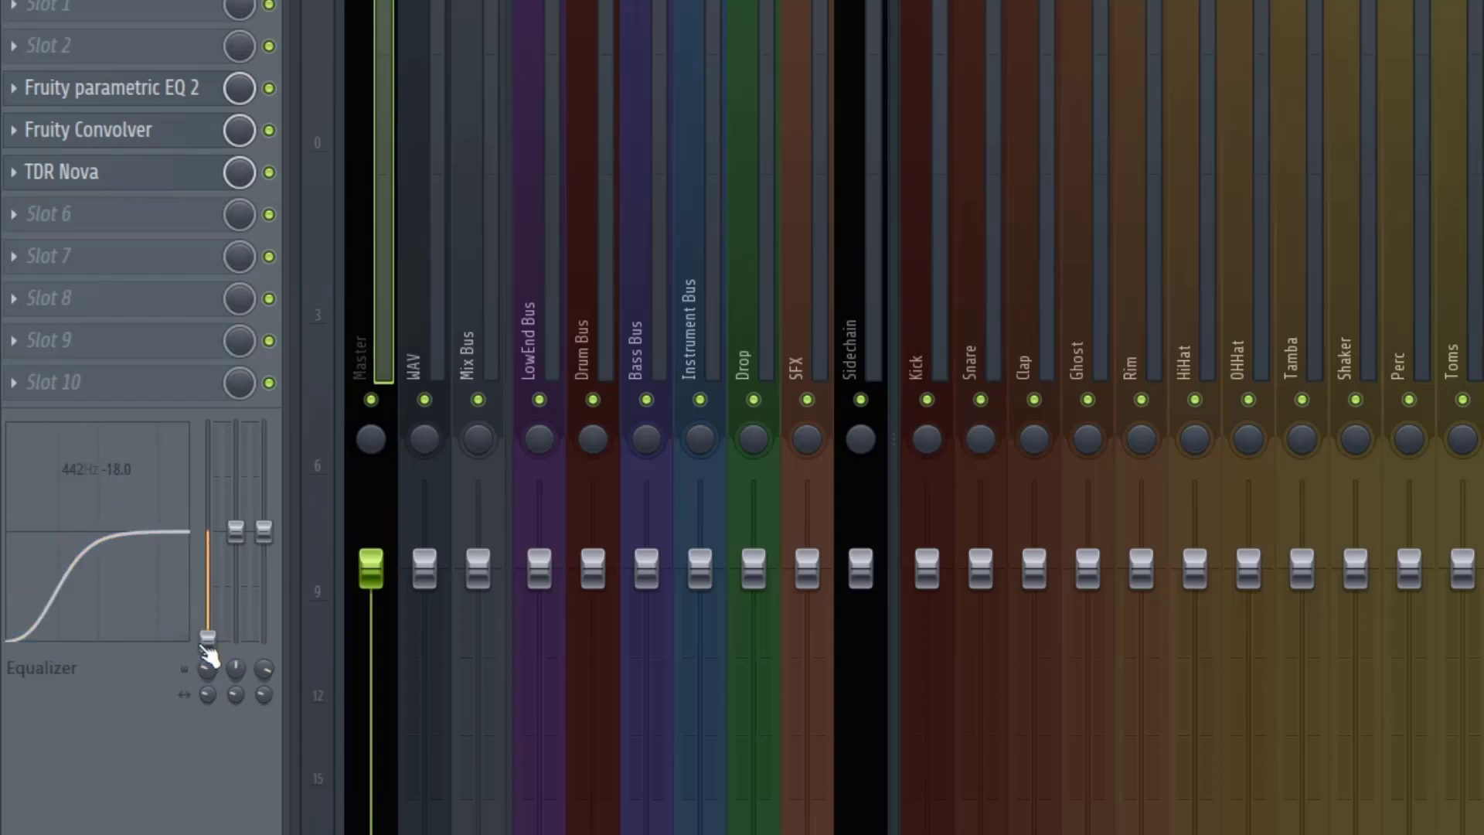
left_click(206, 645)
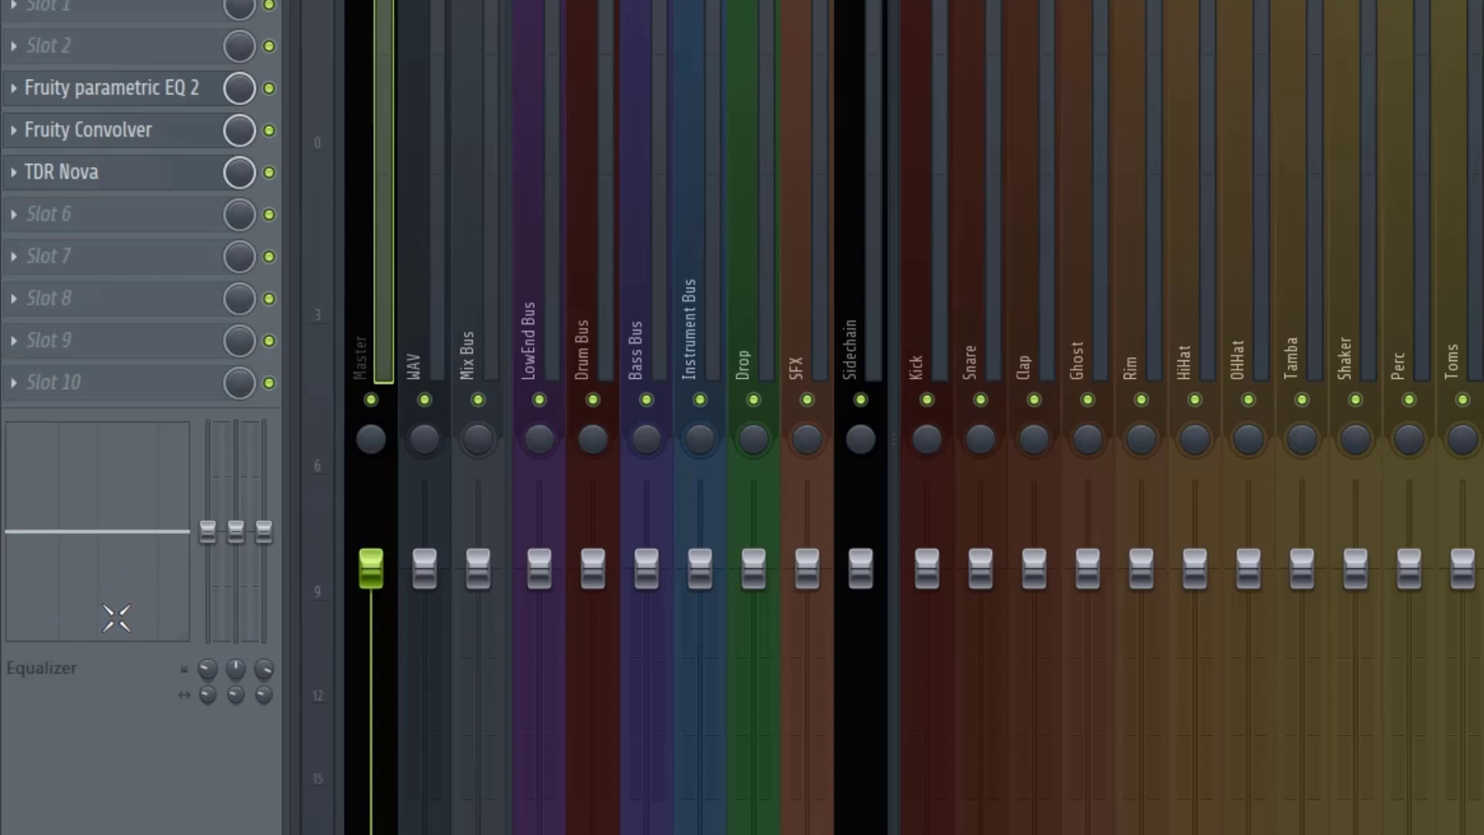
Step: Select the Kick mixer track to show its Parametric EQ 2 chain
left_click(938, 17)
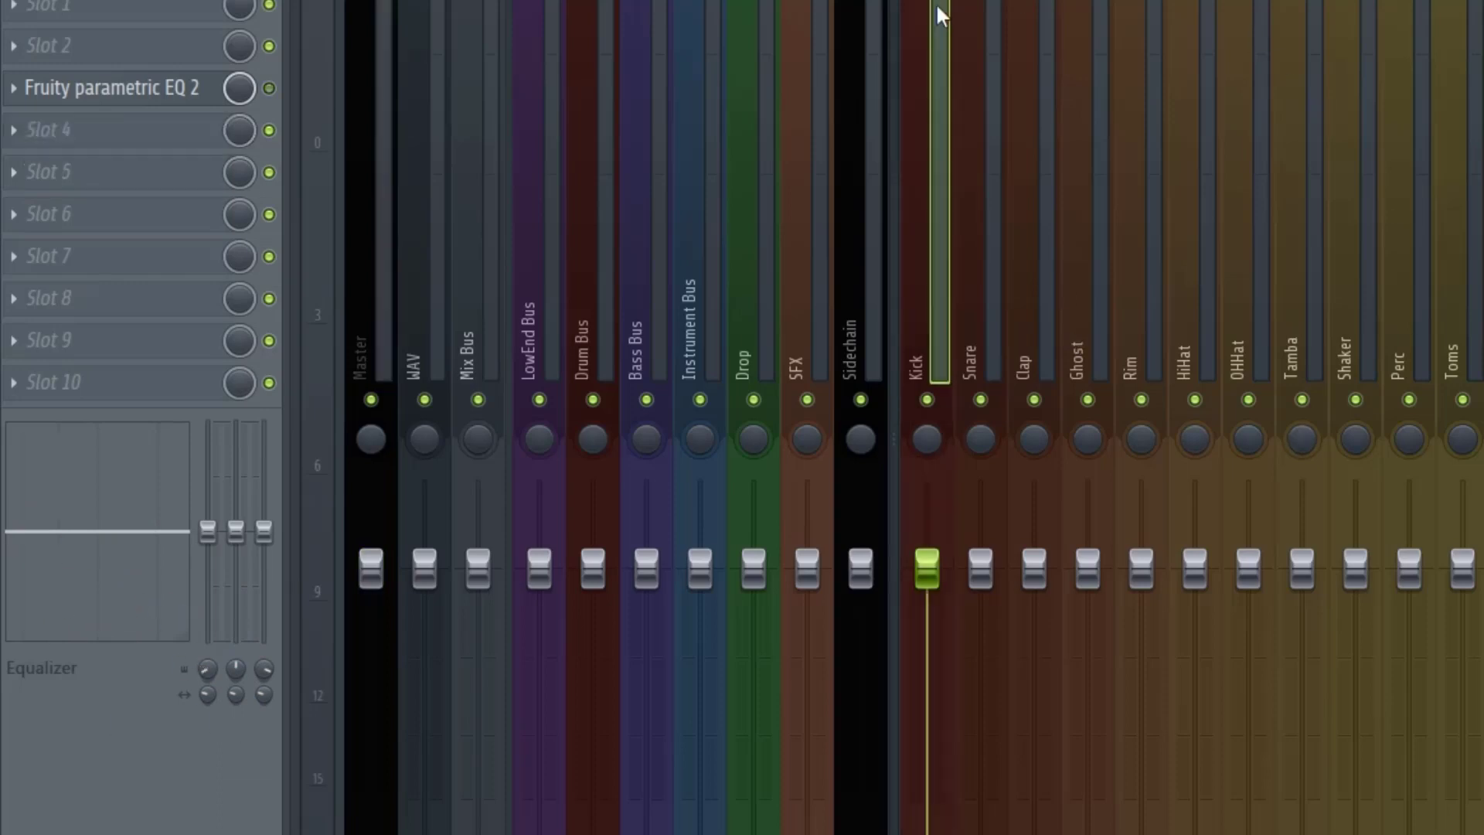